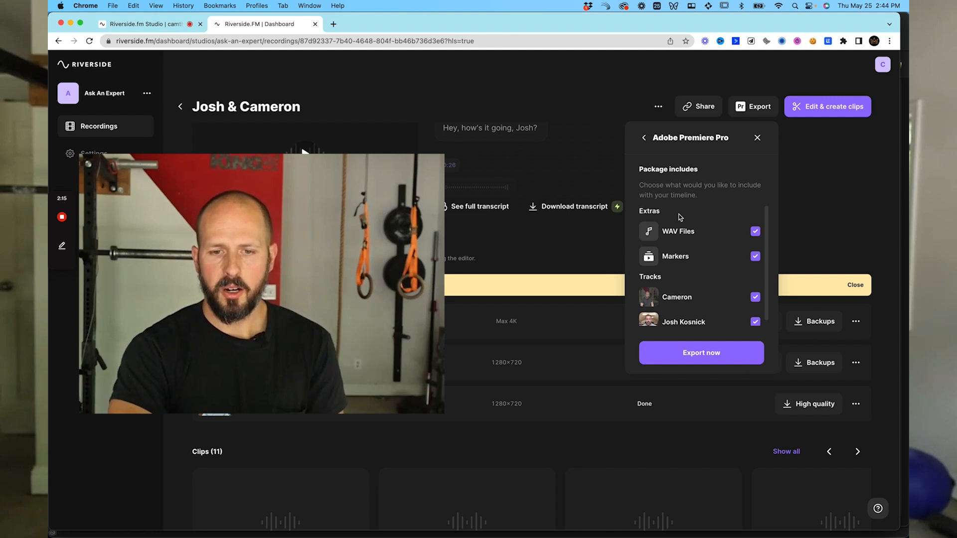
# Step: Export the recording's timeline for Adobe Premiere Pro with WAV files, markers and both participants' tracks included
pyautogui.scroll(-1, 704, 257)
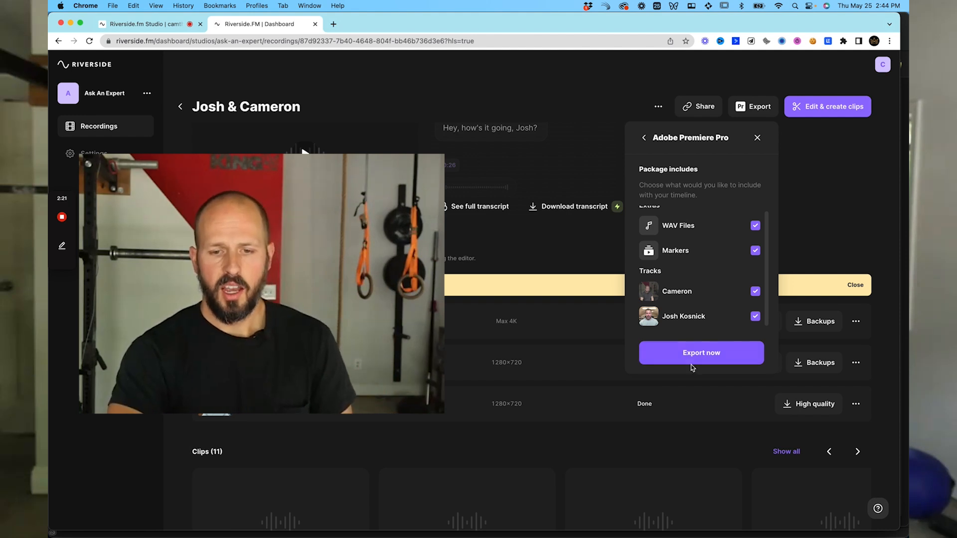
pyautogui.click(711, 357)
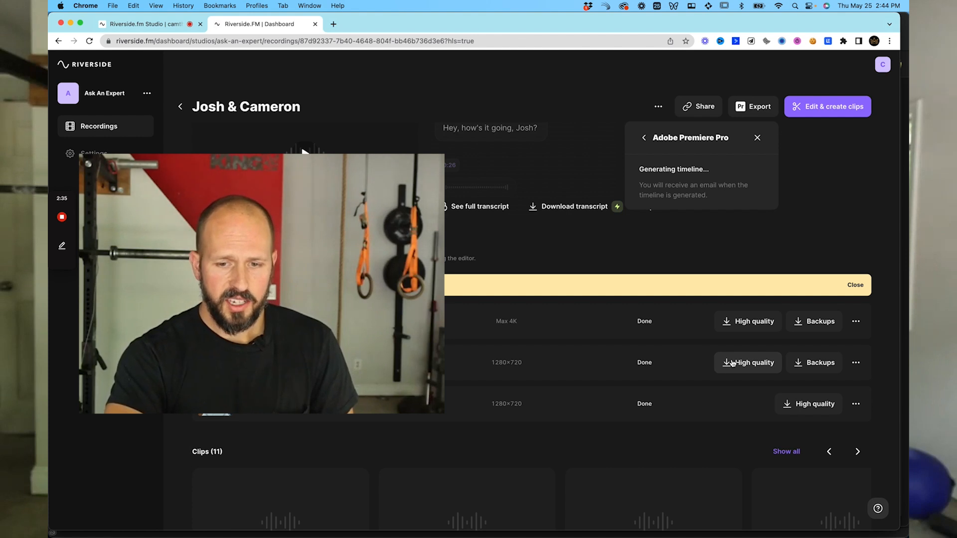
# Step: Review the high-quality download options for the two individual participants' tracks
pyautogui.click(765, 362)
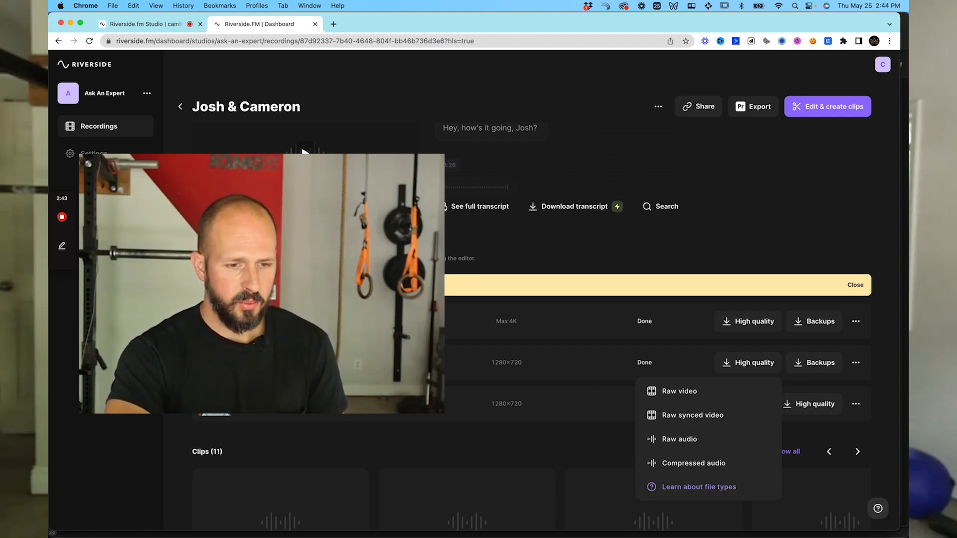
pyautogui.press('Escape')
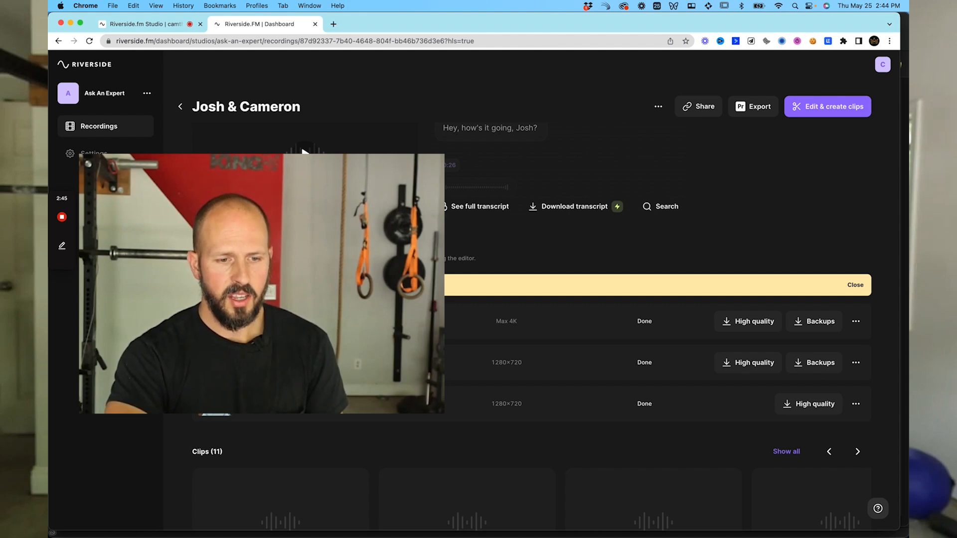
pyautogui.click(804, 410)
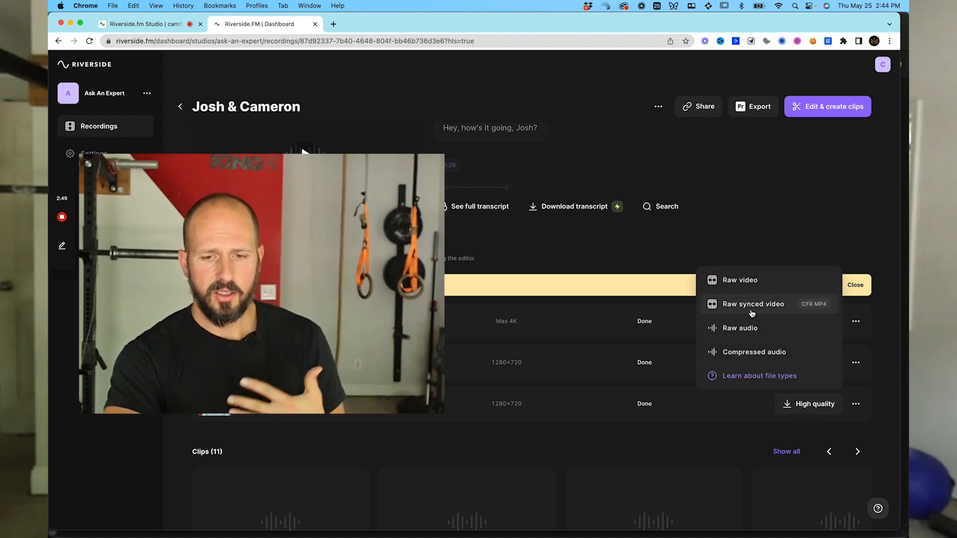
pyautogui.click(645, 346)
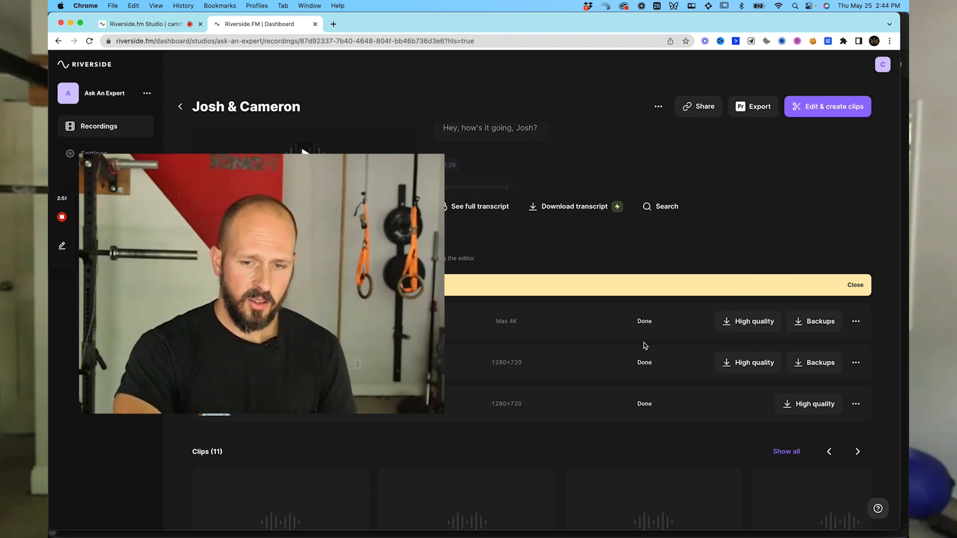
# Step: Check the status of the Adobe Premiere Pro timeline export
pyautogui.click(756, 106)
pyautogui.click(663, 148)
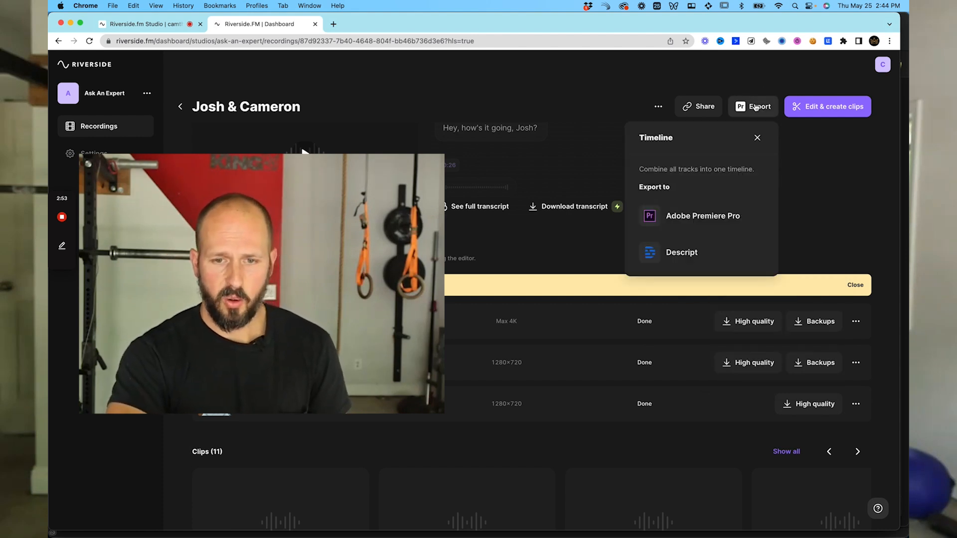
pyautogui.click(689, 219)
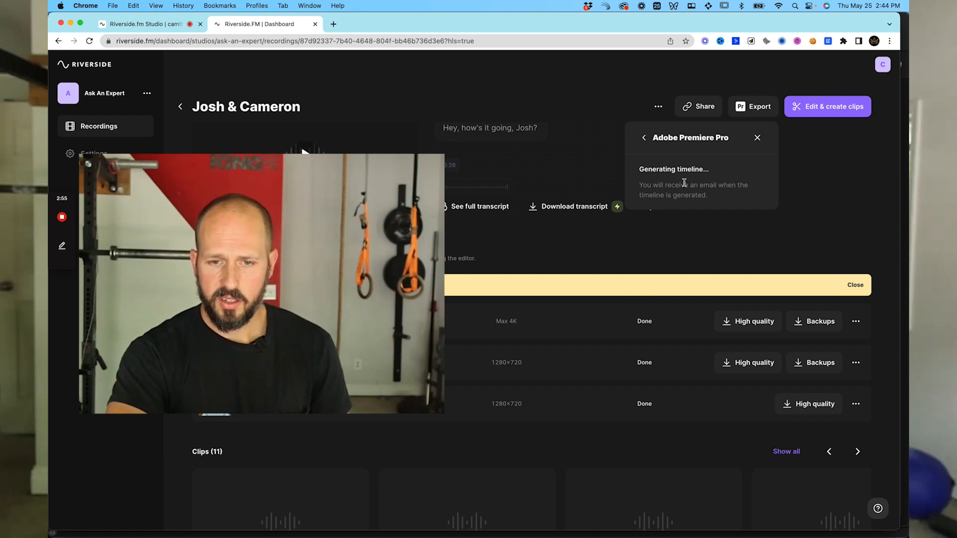
pyautogui.click(769, 267)
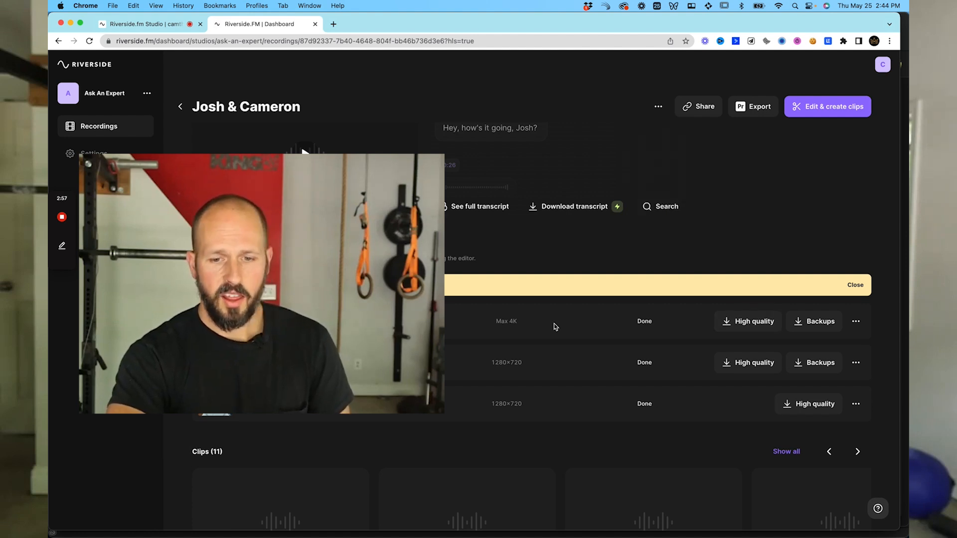
pyautogui.click(759, 329)
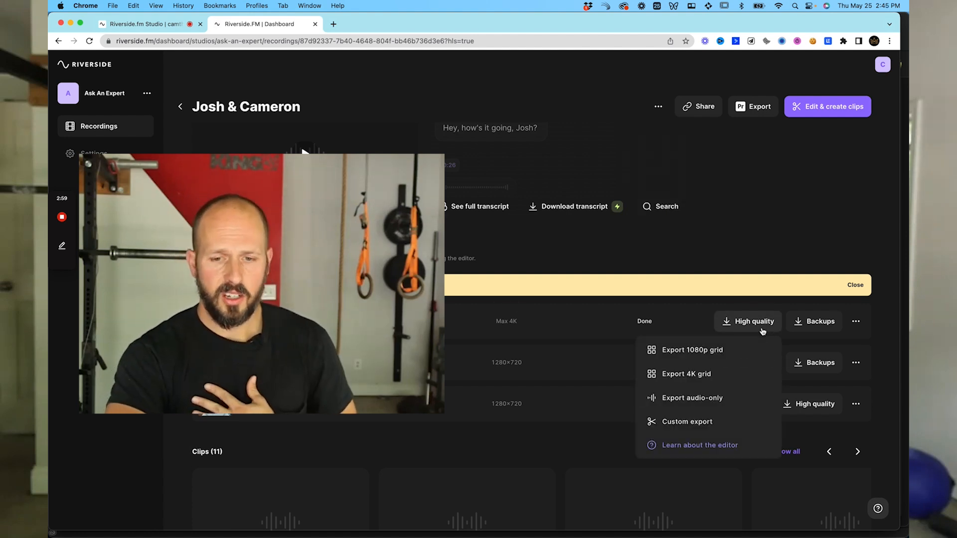
pyautogui.click(763, 331)
pyautogui.click(756, 330)
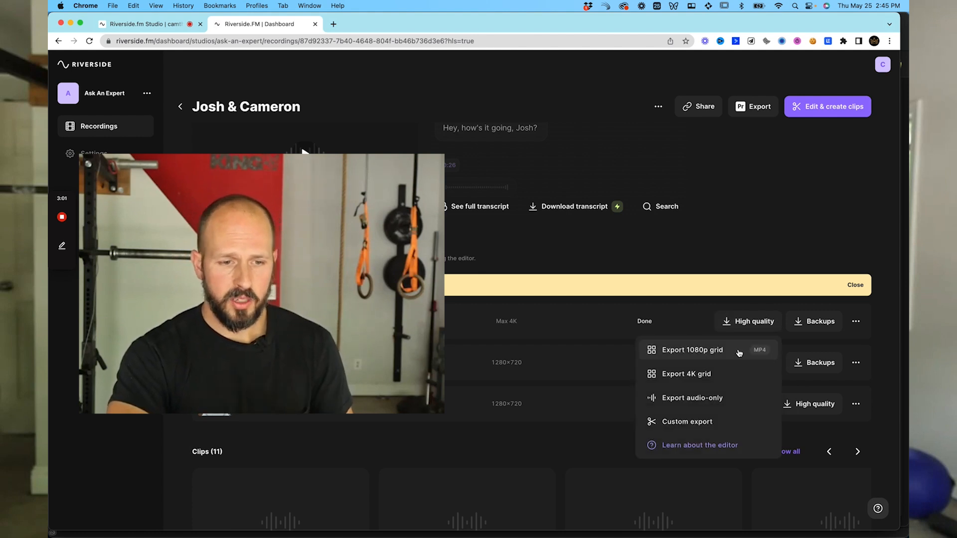
pyautogui.click(706, 350)
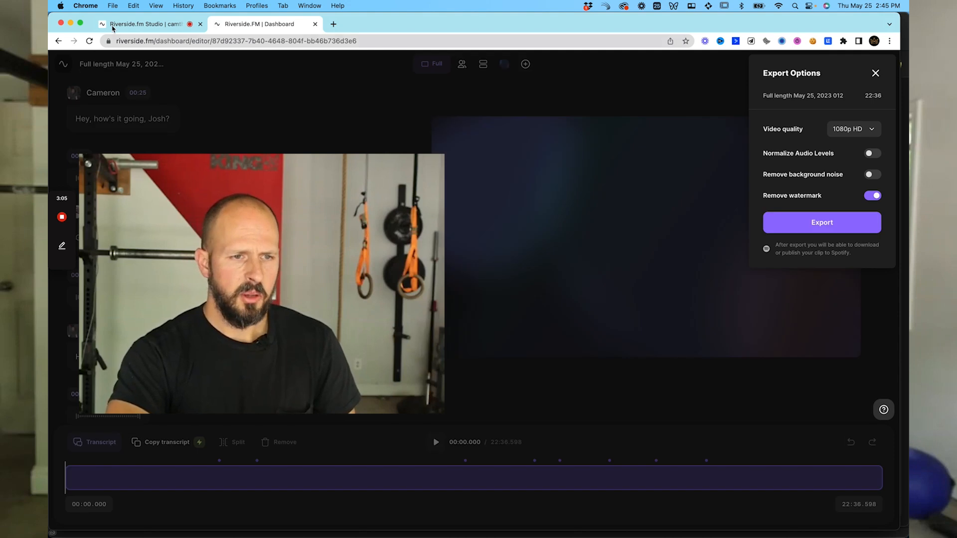
pyautogui.click(58, 41)
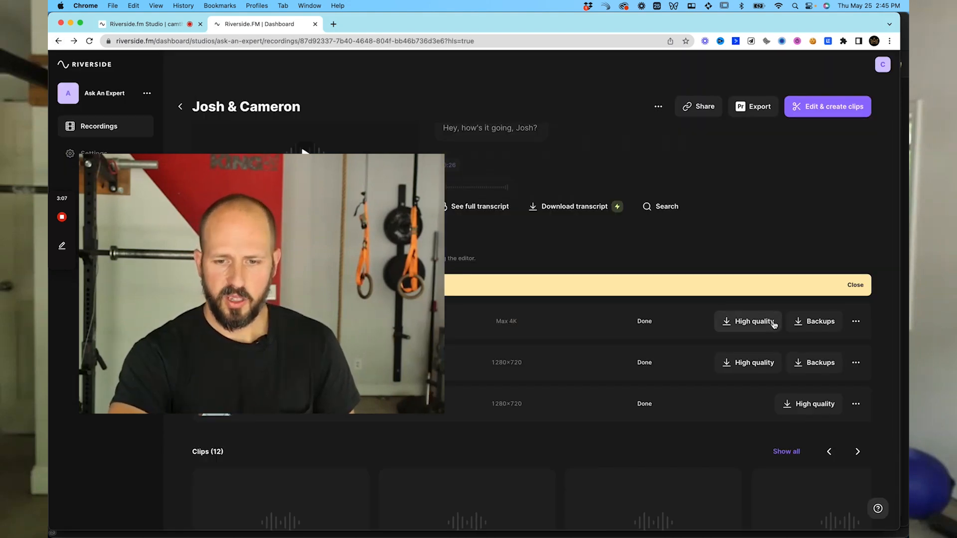
# Step: Set up a 1080p grid export for all participants with Normalize Audio Levels and Remove background noise enabled
pyautogui.click(755, 320)
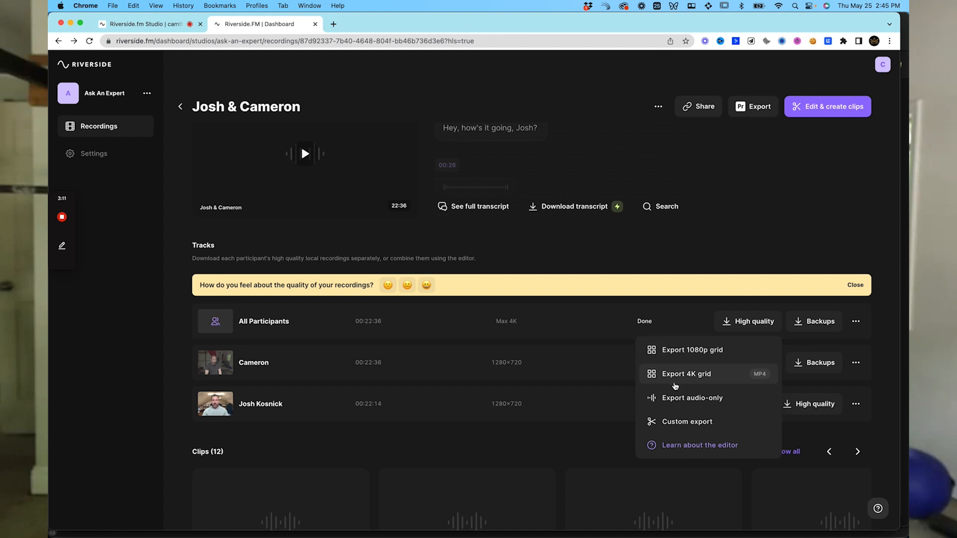
pyautogui.click(679, 350)
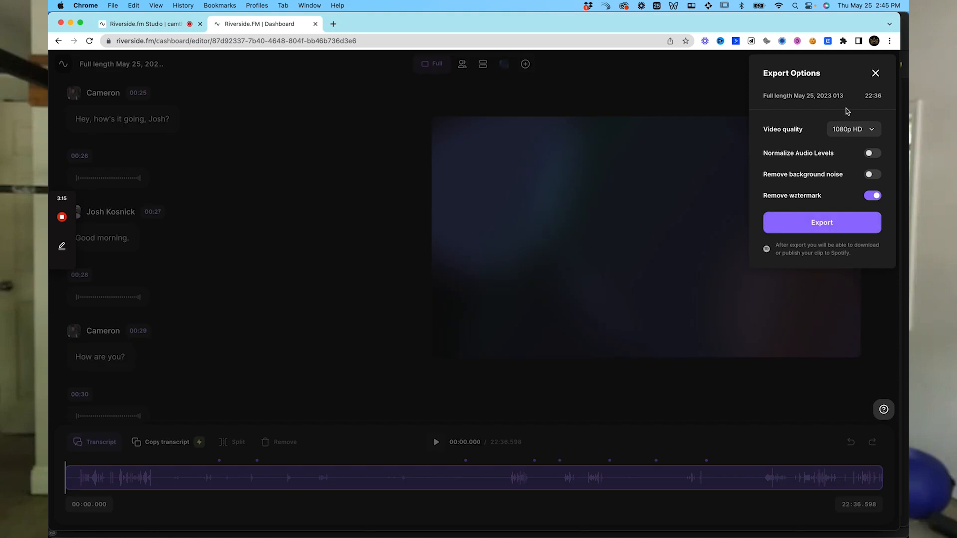
pyautogui.click(872, 155)
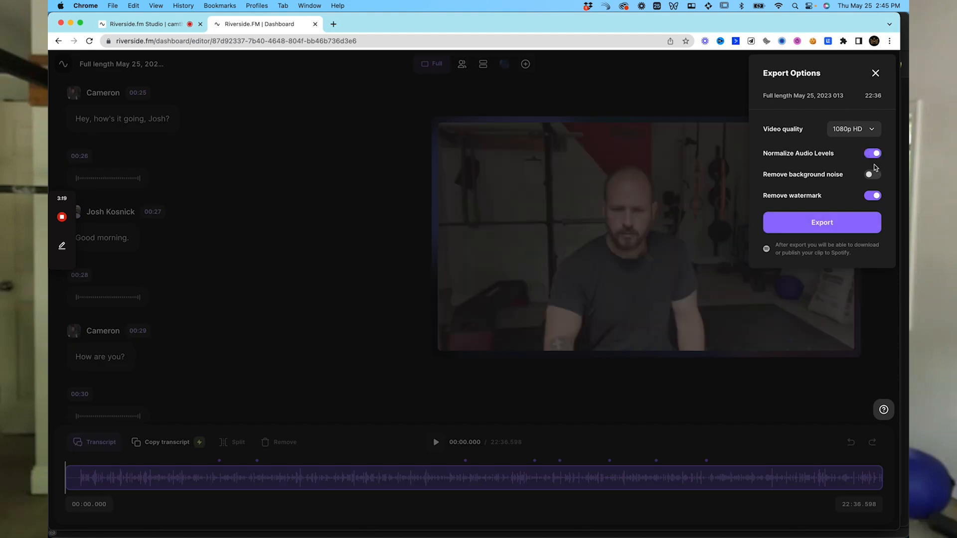
pyautogui.click(874, 175)
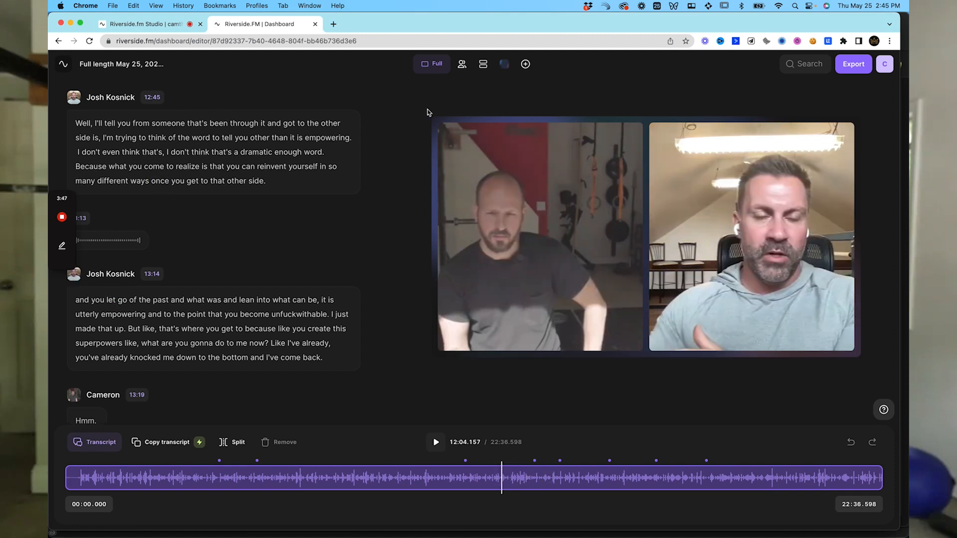
# Step: Try the Grid layout, return to the spaced side-by-side layout and test its rounded corners
pyautogui.click(483, 64)
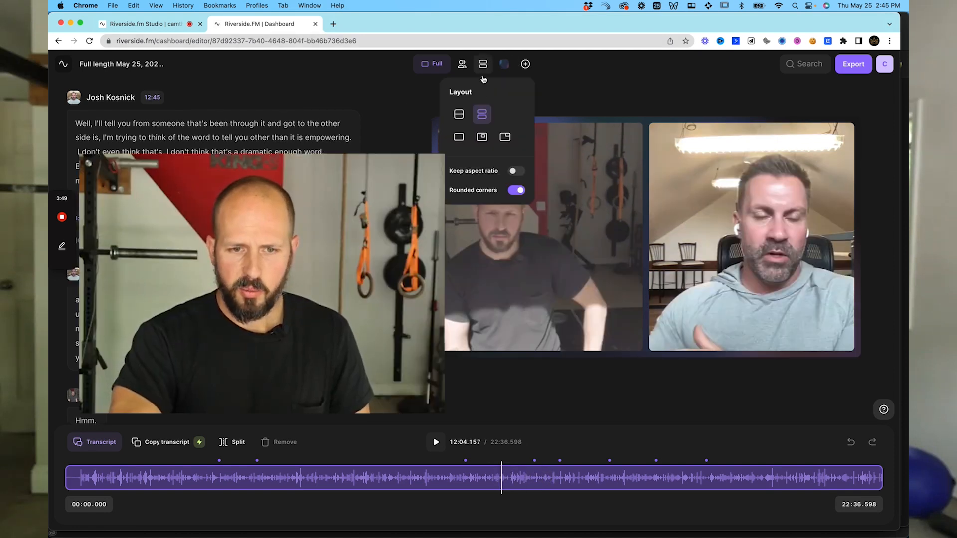
pyautogui.click(458, 115)
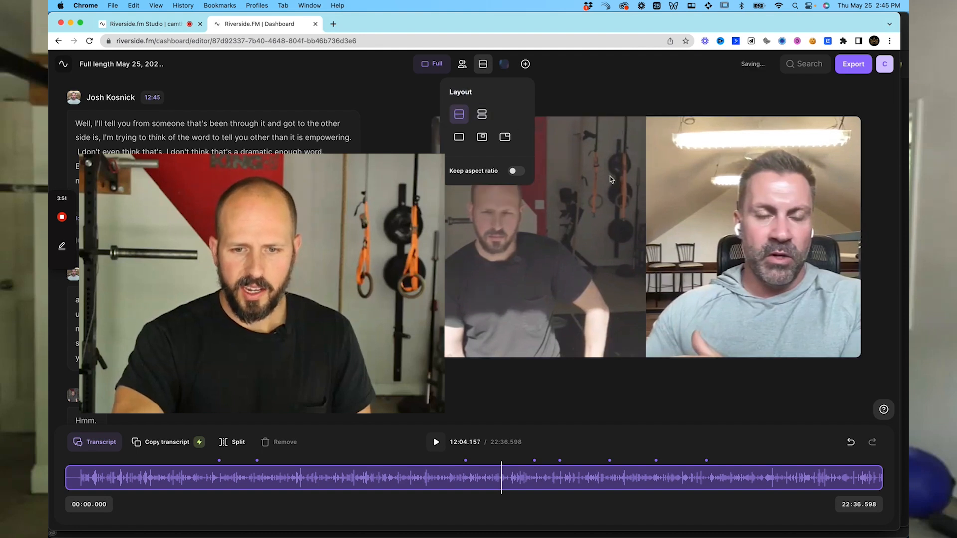
pyautogui.click(481, 118)
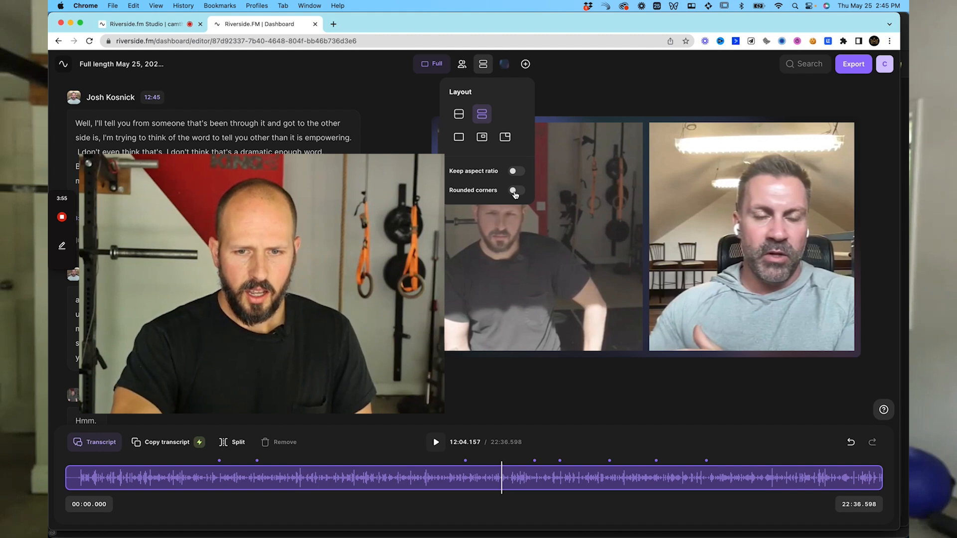
pyautogui.click(514, 191)
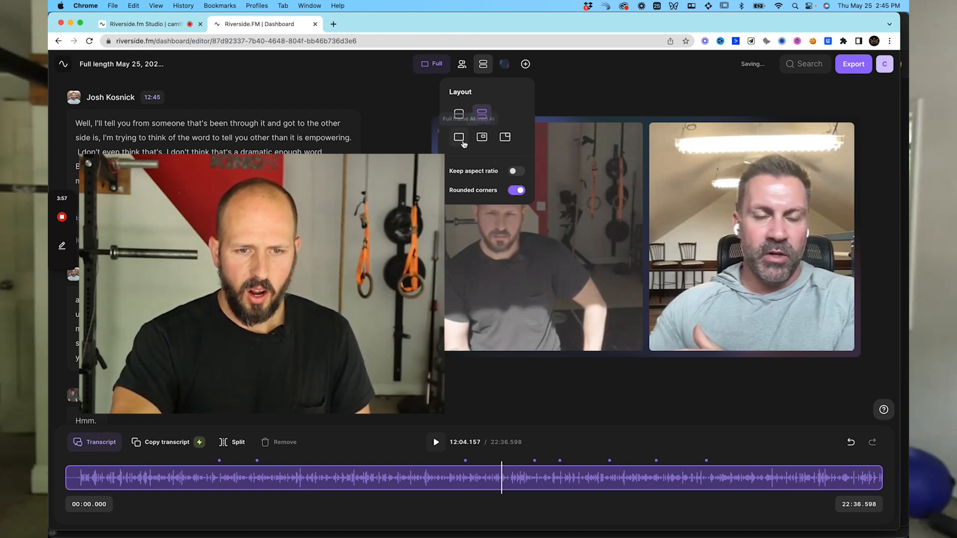
# Step: Remove the clip's background image and set the spaced side-by-side layout with rounded corners turned off
pyautogui.click(504, 64)
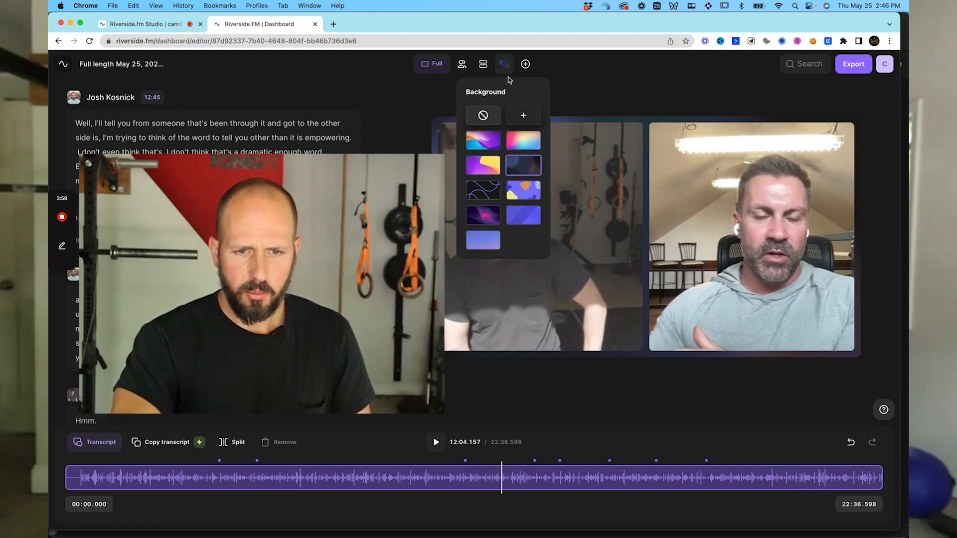
pyautogui.click(487, 116)
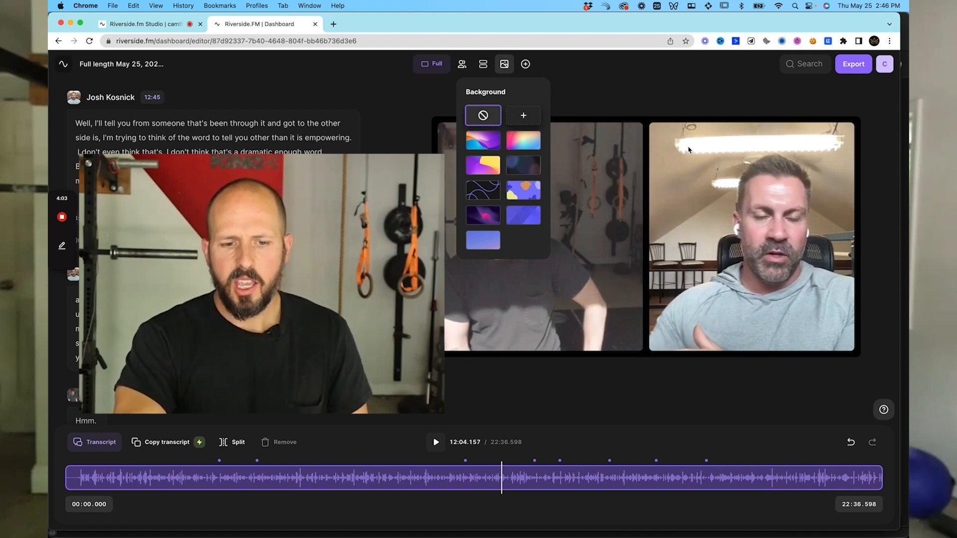
pyautogui.click(483, 64)
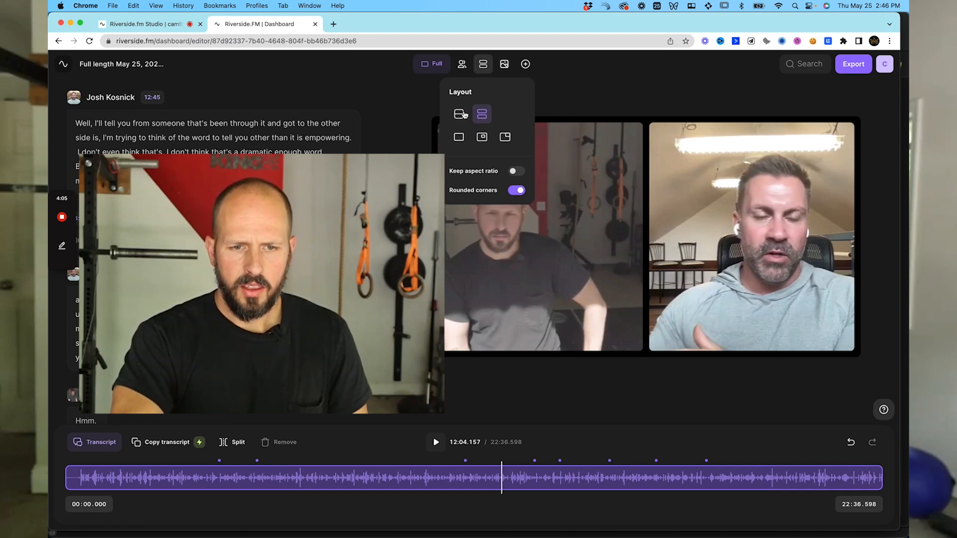
pyautogui.click(460, 115)
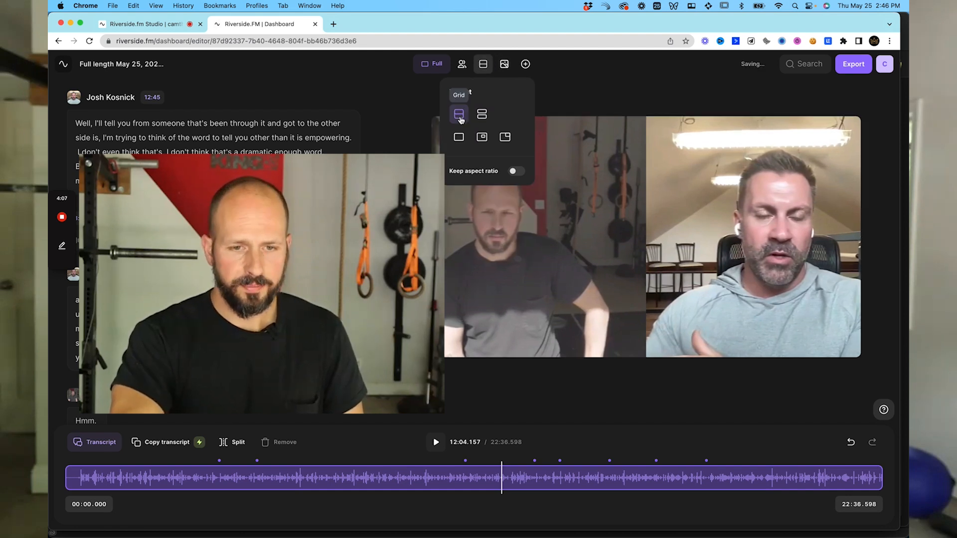
pyautogui.click(483, 115)
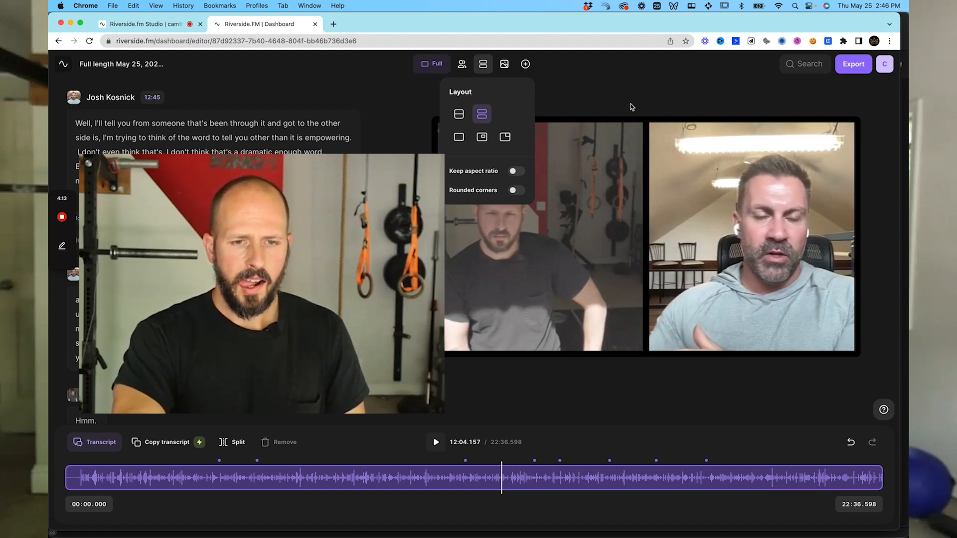
pyautogui.click(632, 107)
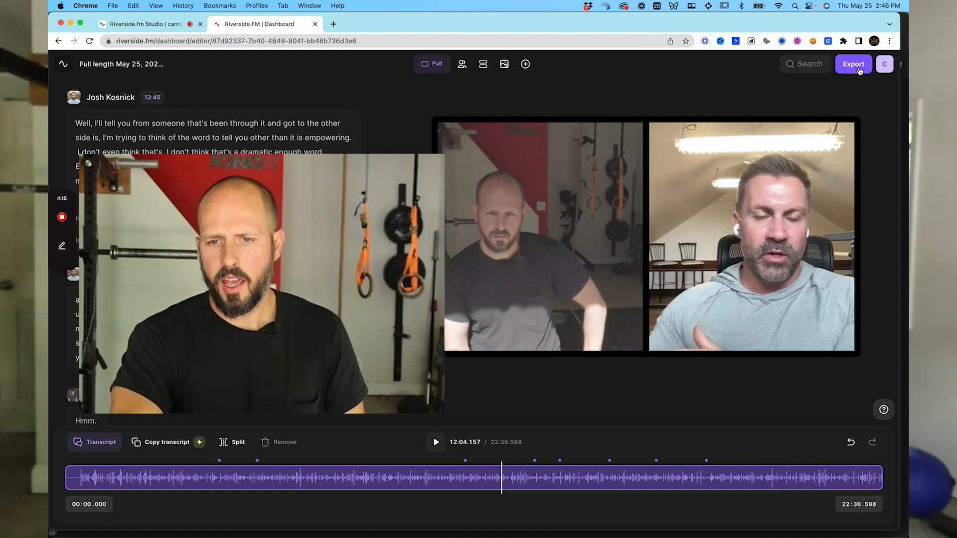
# Step: Export the full-length clip in 1080p HD and return to the recording's dashboard
pyautogui.click(854, 64)
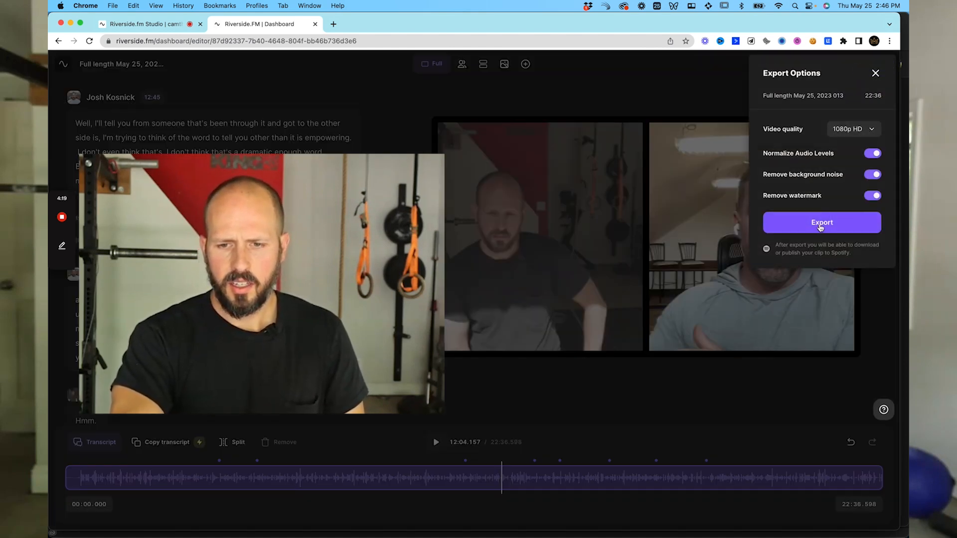
pyautogui.click(820, 225)
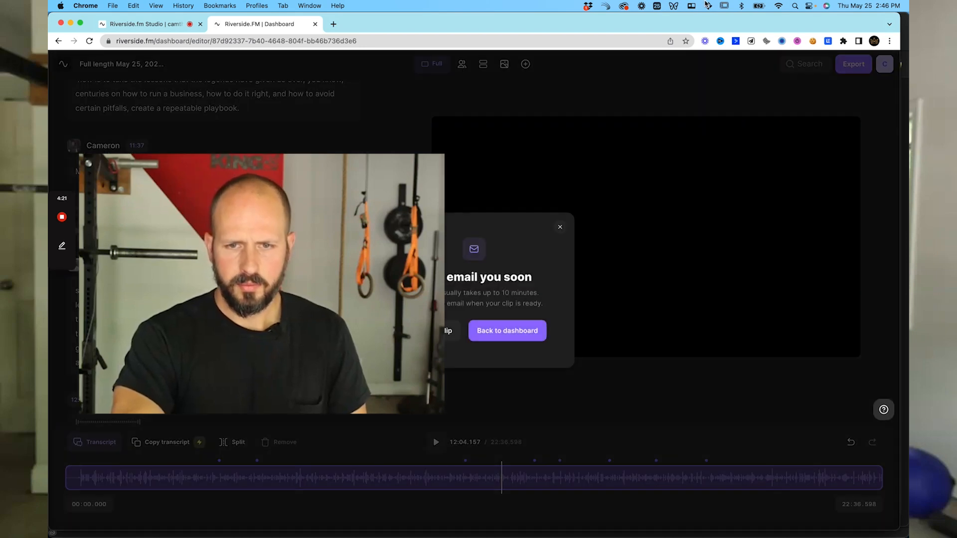
pyautogui.click(513, 332)
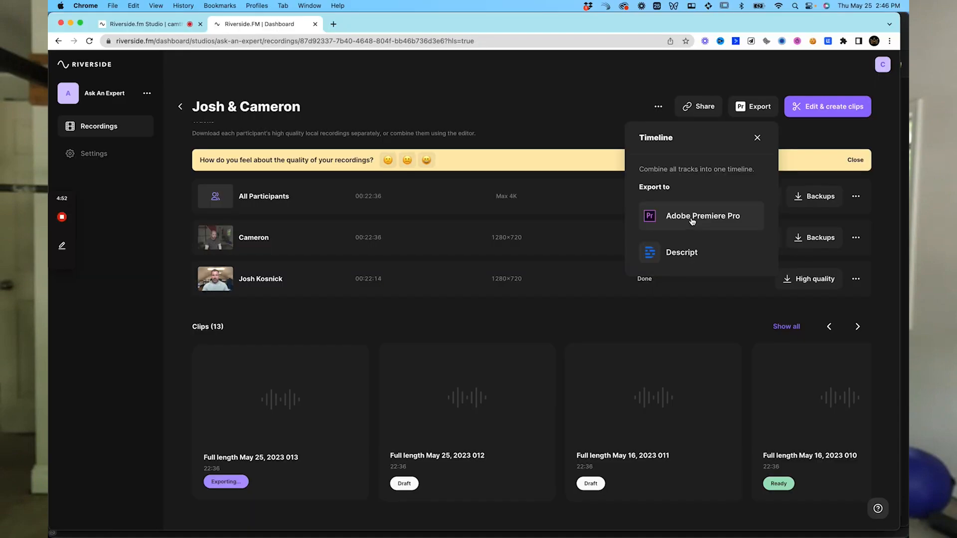
# Step: Download the generated Adobe Premiere Pro timeline for the recording
pyautogui.click(756, 104)
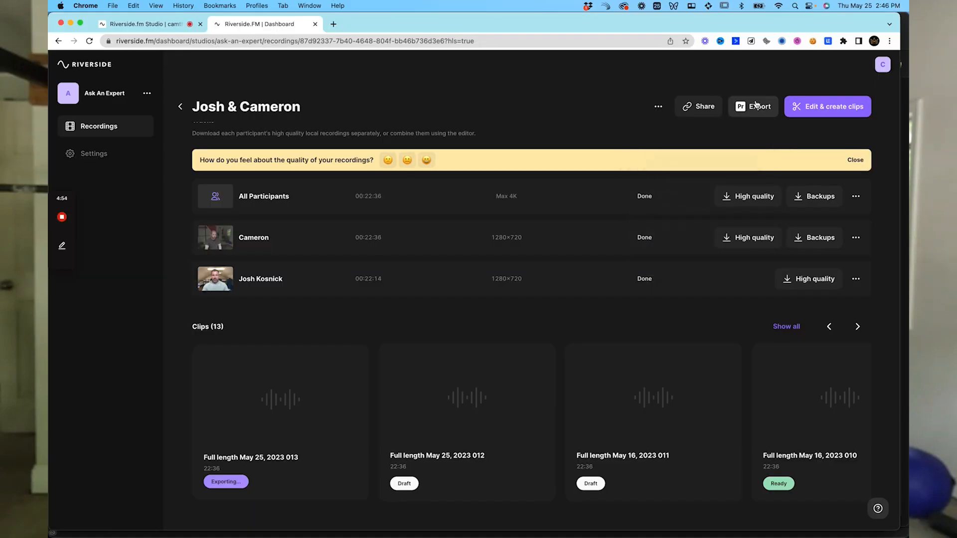
pyautogui.click(756, 104)
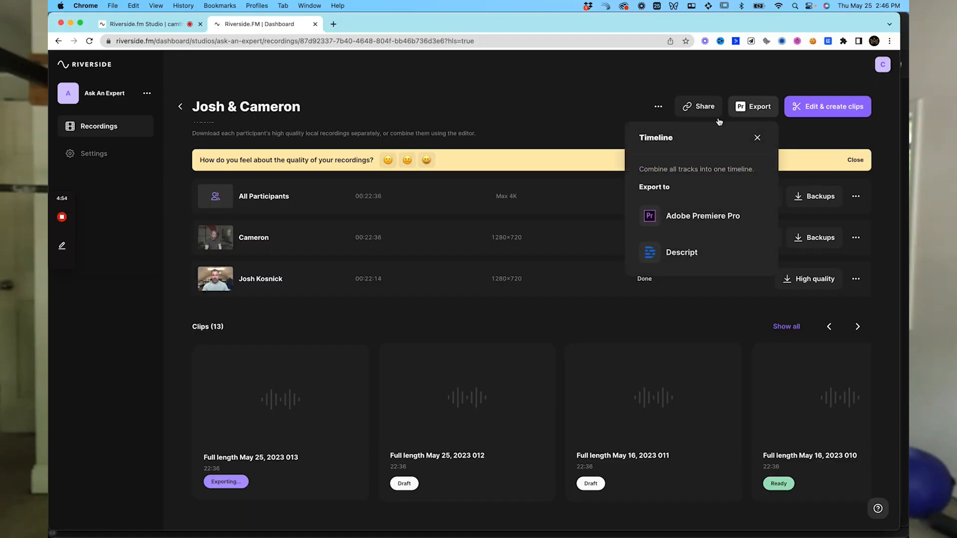
pyautogui.click(698, 216)
pyautogui.click(687, 173)
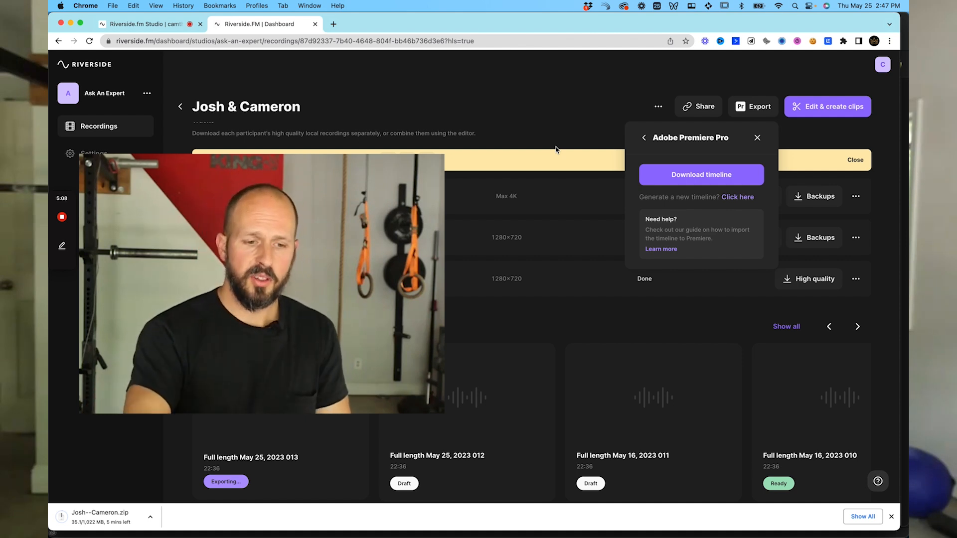
pyautogui.click(242, 413)
pyautogui.scroll(-1, 242, 413)
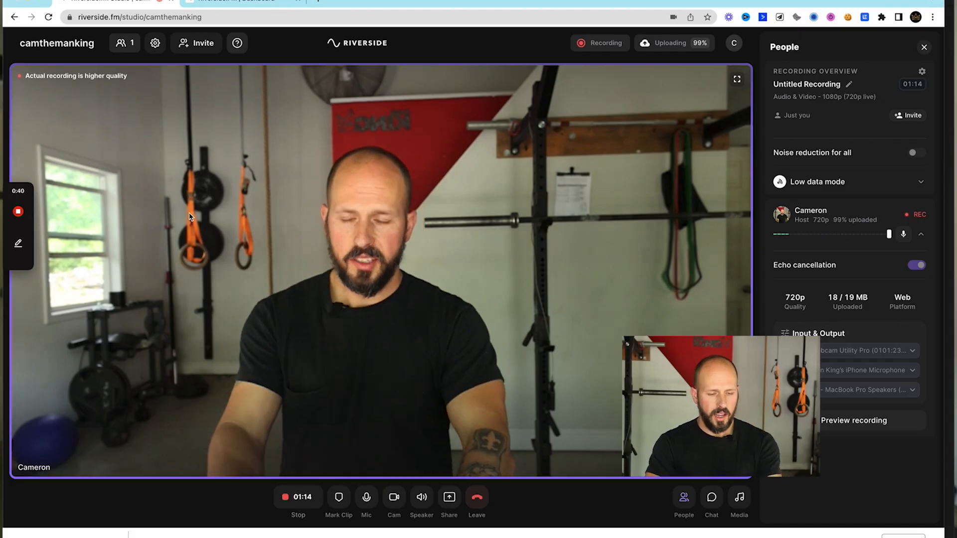
# Step: Switch to Adobe Premiere Pro and import the downloaded interview folder numbered 03 from Finder into the project's Interviews bin
pyautogui.press('super+Tab')
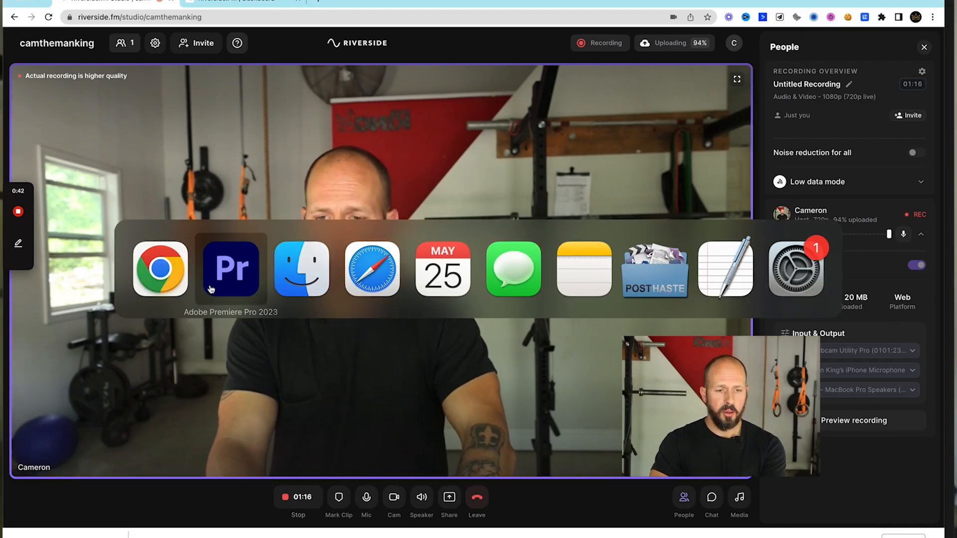
pyautogui.press('super+Tab')
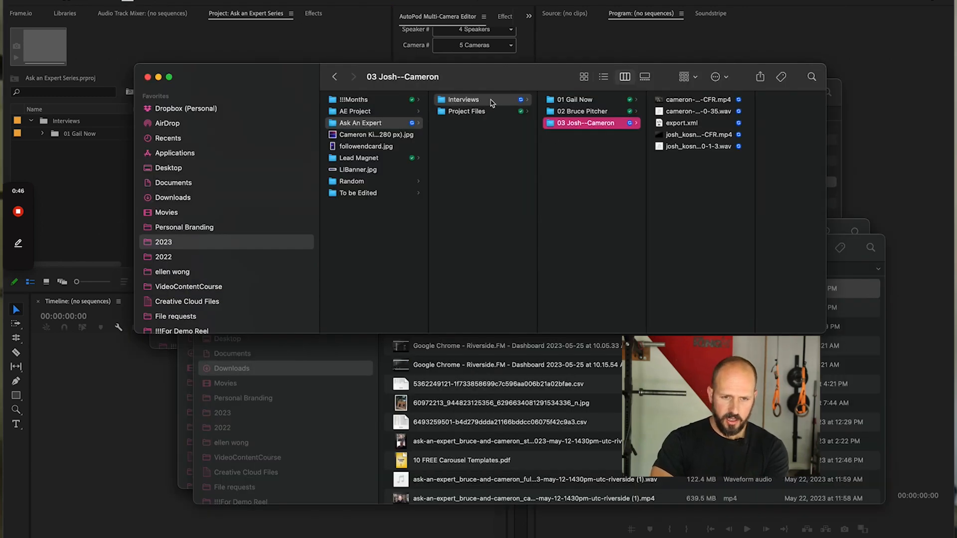
pyautogui.moveTo(551, 124); pyautogui.dragTo(61, 125)
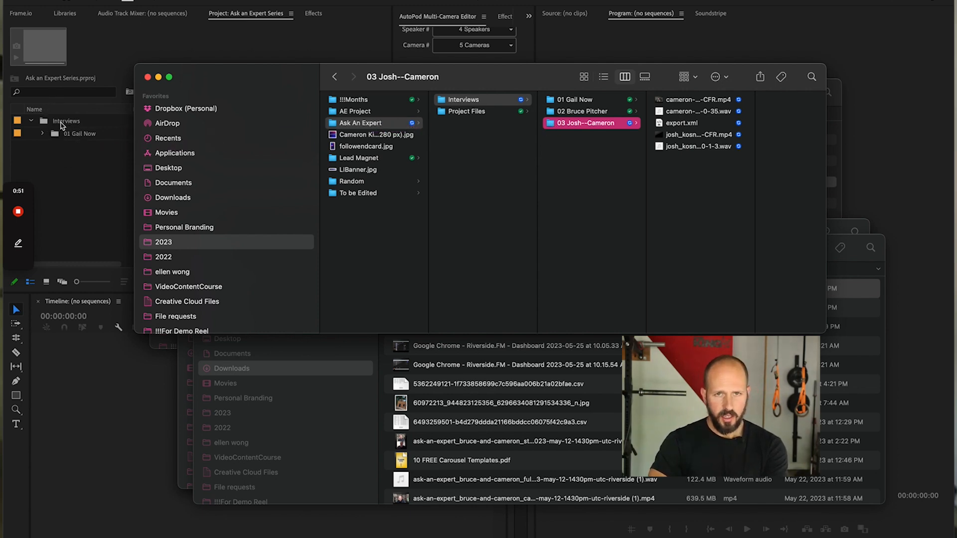
pyautogui.click(78, 195)
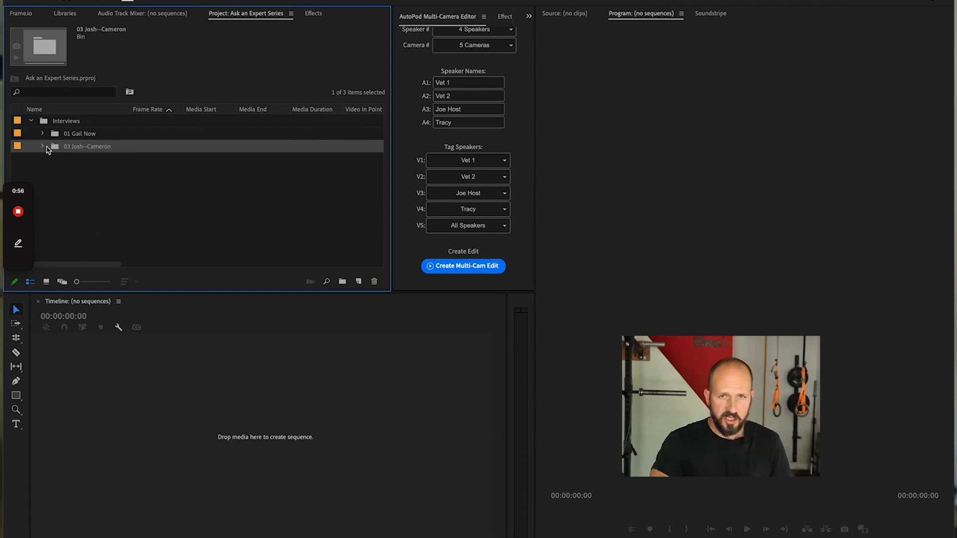
# Step: Expand the imported 03 interview bin and its export bin, and open the Riverside sequence in the timeline
pyautogui.click(42, 146)
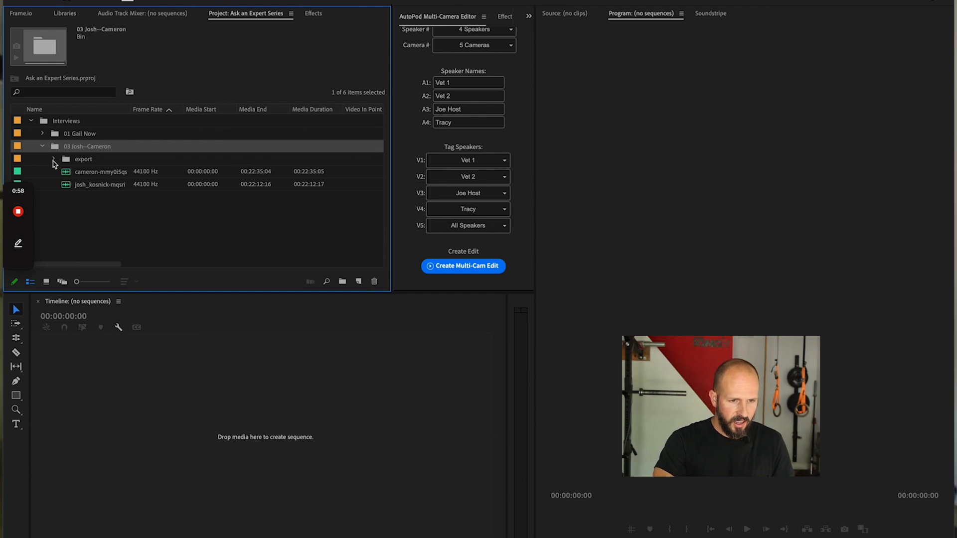
pyautogui.click(53, 159)
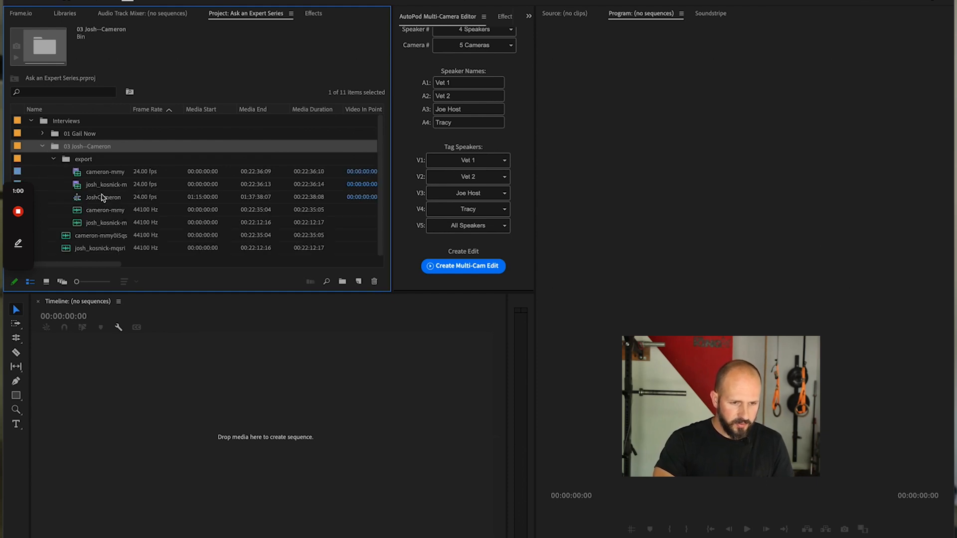
pyautogui.click(82, 200)
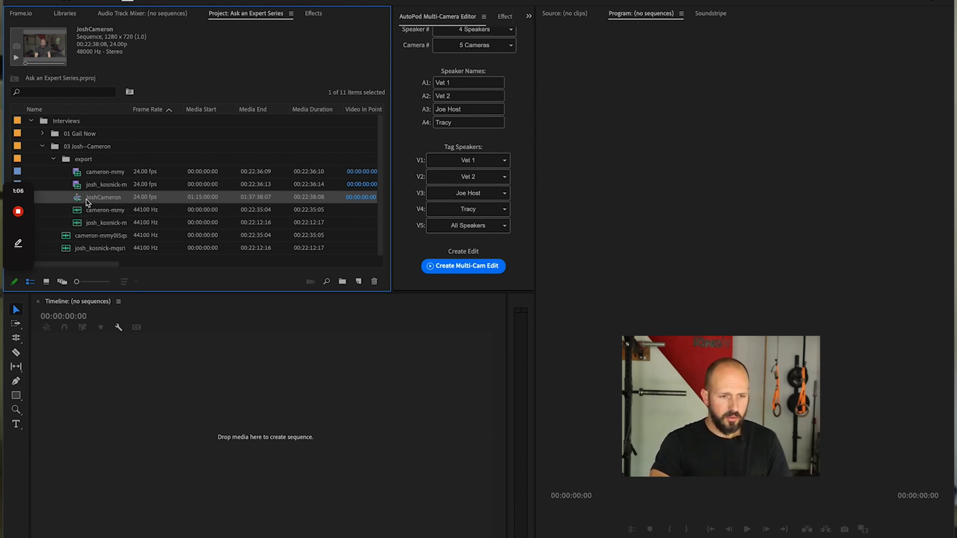
pyautogui.click(77, 200)
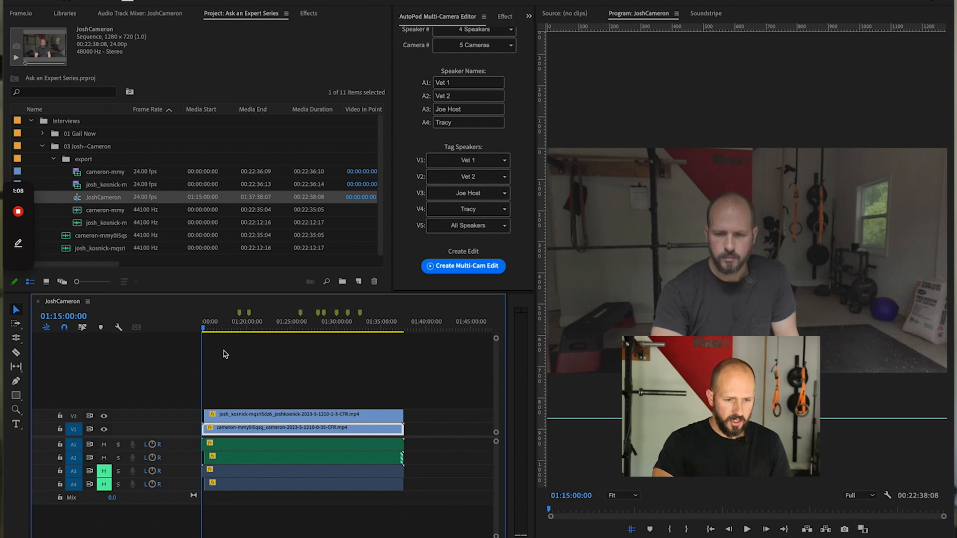
# Step: Preview a moment of the sequence and delete the clips on the muted audio tracks A3 and A4
pyautogui.click(237, 332)
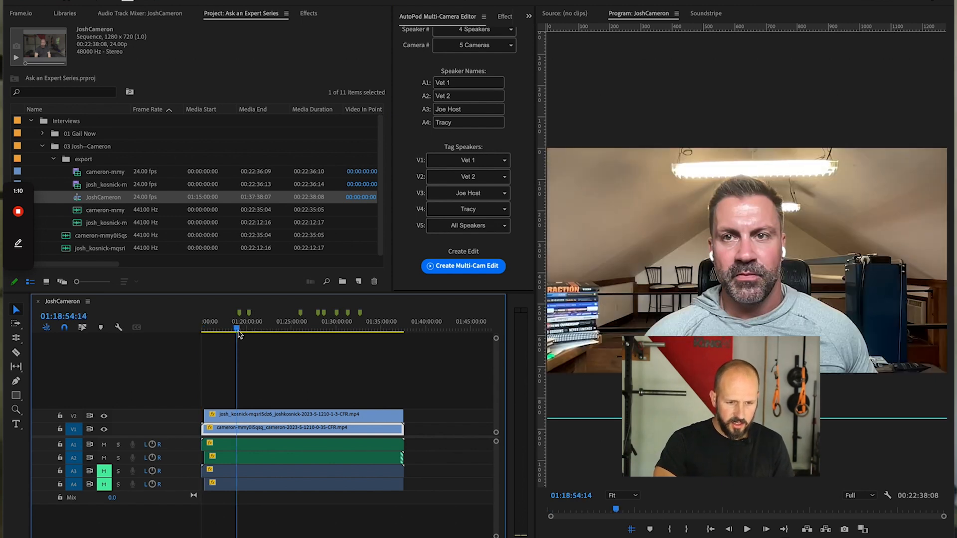
pyautogui.press('space')
pyautogui.press('space')
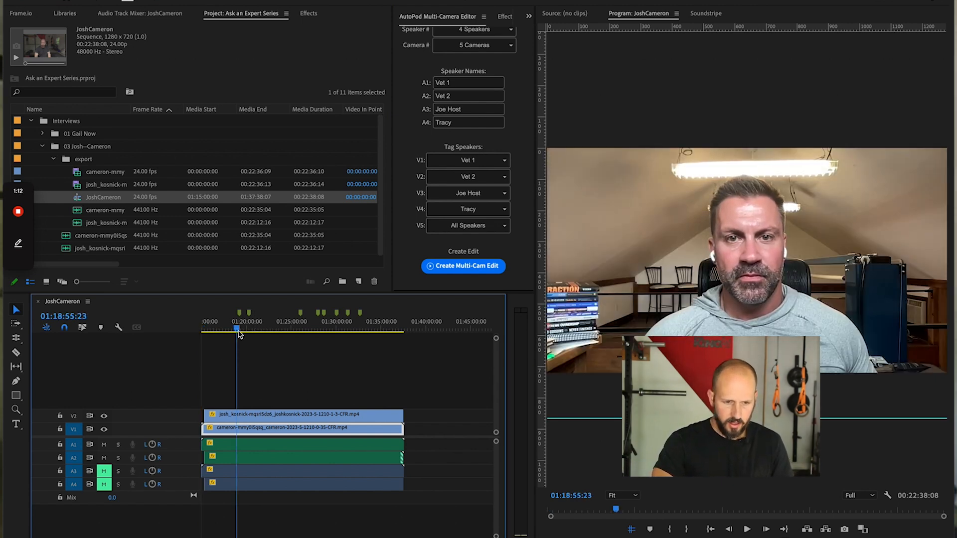
pyautogui.moveTo(281, 506); pyautogui.dragTo(259, 472)
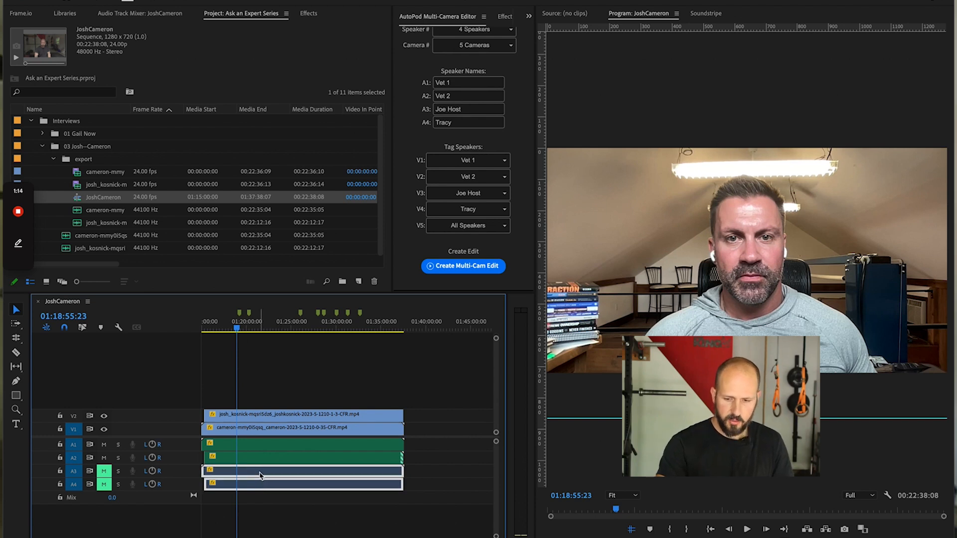
pyautogui.press('Delete')
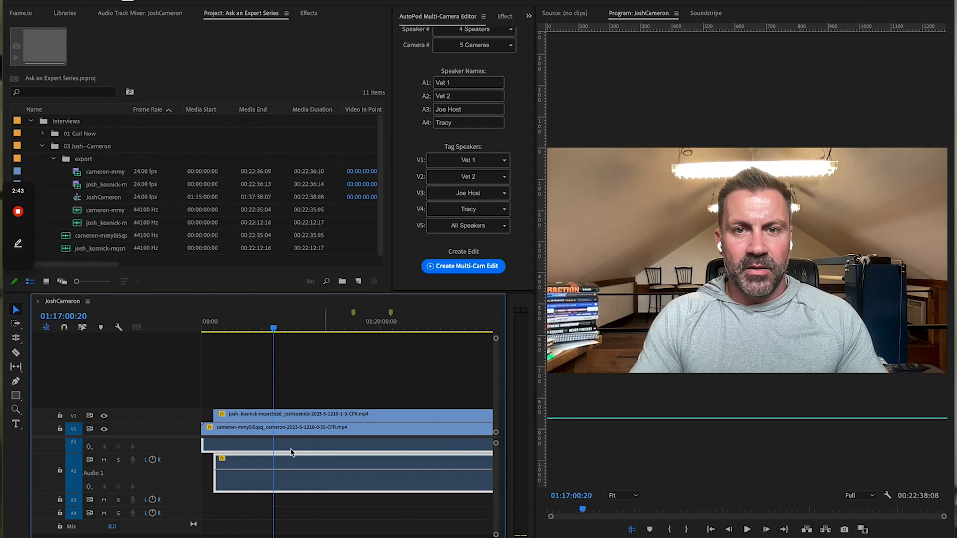
# Step: Hide video track V2 and play through the opening to find where the interview begins, stopping at 01:16:01:23
pyautogui.moveTo(235, 325)
pyautogui.mouseDown()
pyautogui.moveTo(252, 325)
pyautogui.moveTo(221, 326)
pyautogui.mouseUp()
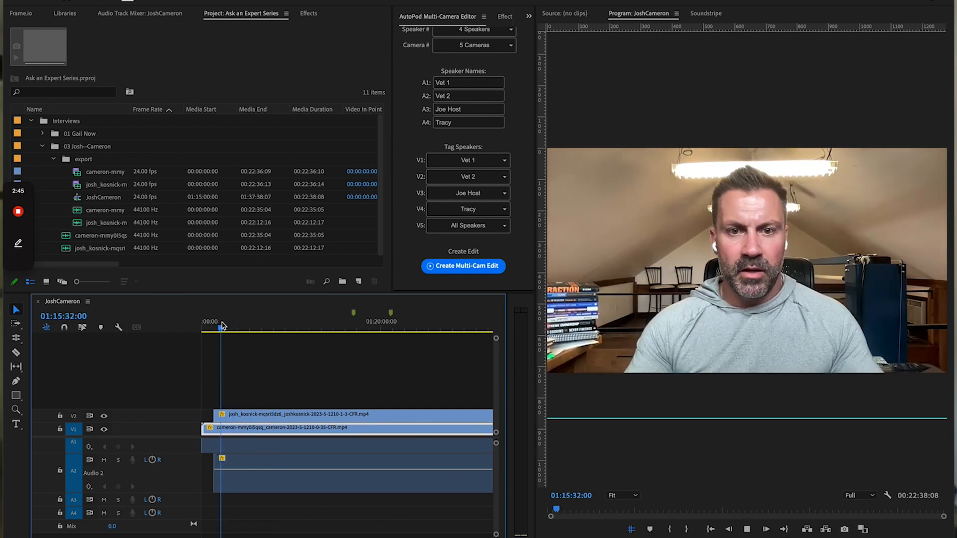
pyautogui.press('space')
pyautogui.click(103, 417)
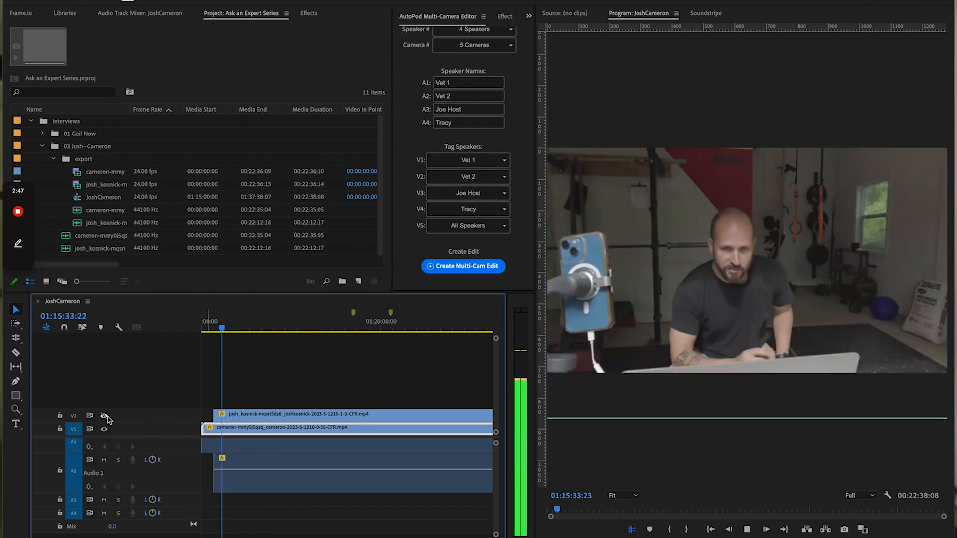
pyautogui.press('space')
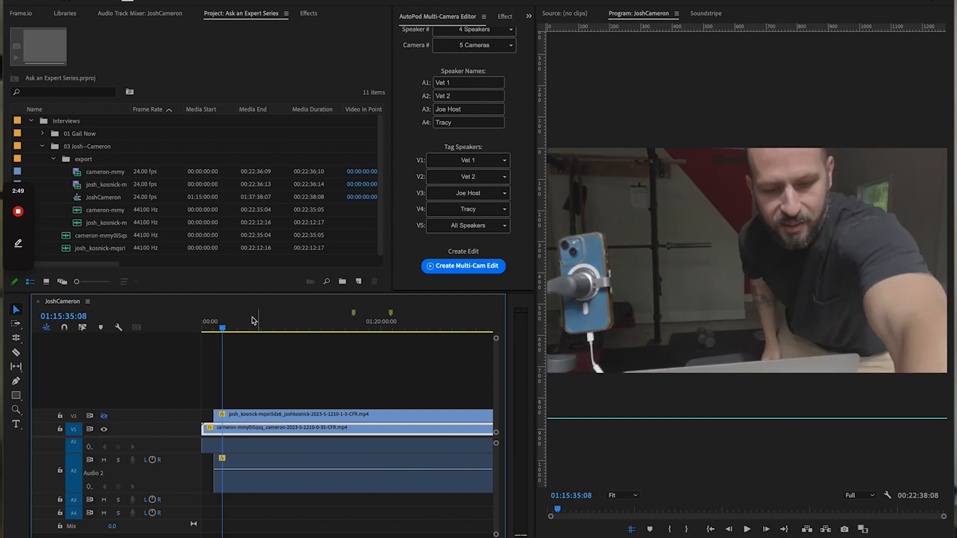
pyautogui.moveTo(249, 322); pyautogui.dragTo(233, 323)
pyautogui.press('space')
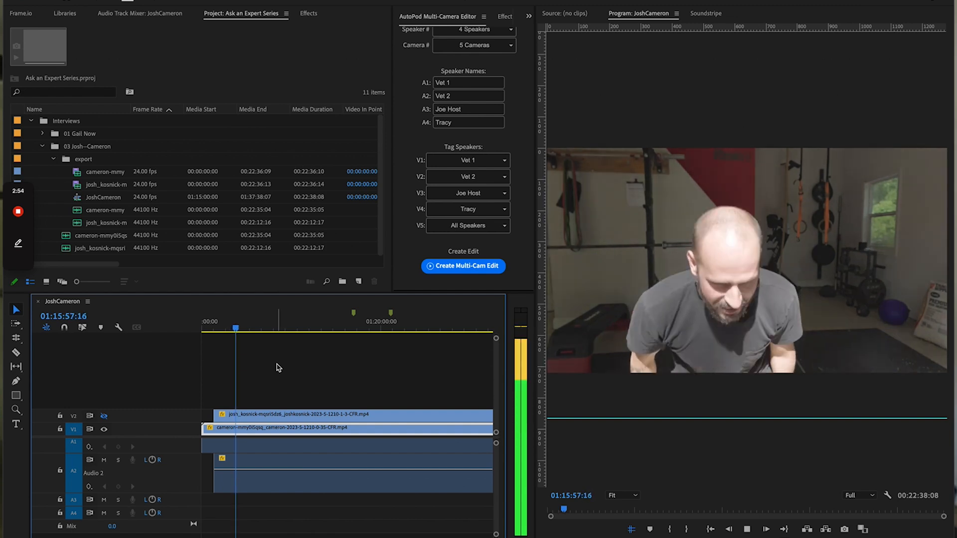
pyautogui.press('space')
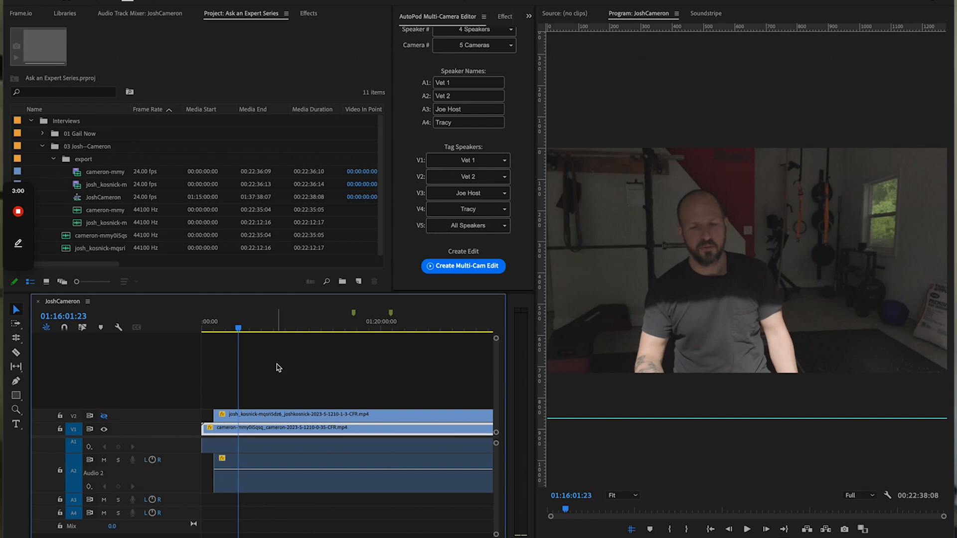
# Step: Cut all tracks at 01:16:01:23 and ripple delete the video and audio segments before the cut
pyautogui.press('super+shift+k')
pyautogui.click(213, 399)
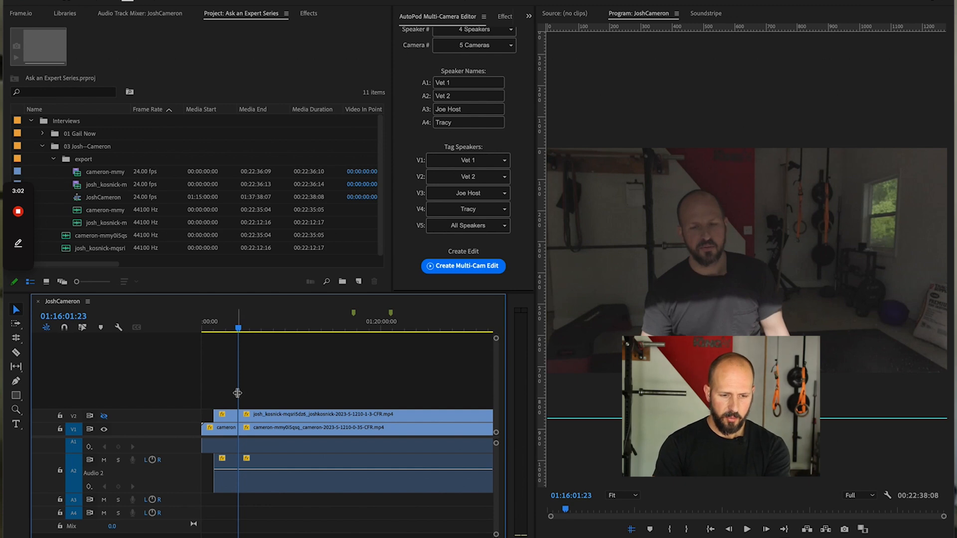
pyautogui.moveTo(238, 393)
pyautogui.mouseDown()
pyautogui.moveTo(221, 439)
pyautogui.moveTo(224, 392)
pyautogui.moveTo(227, 406)
pyautogui.mouseUp()
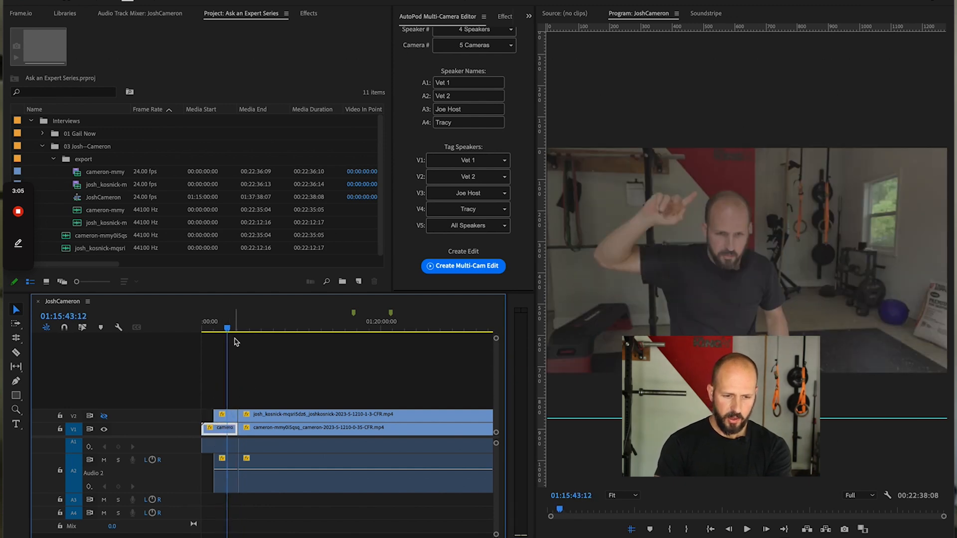
pyautogui.moveTo(233, 313); pyautogui.dragTo(237, 316)
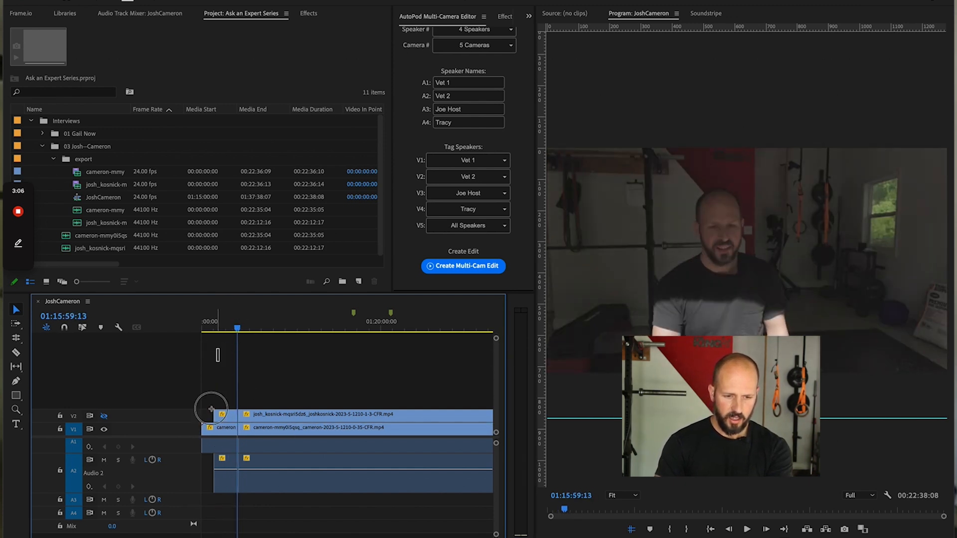
pyautogui.click(218, 481)
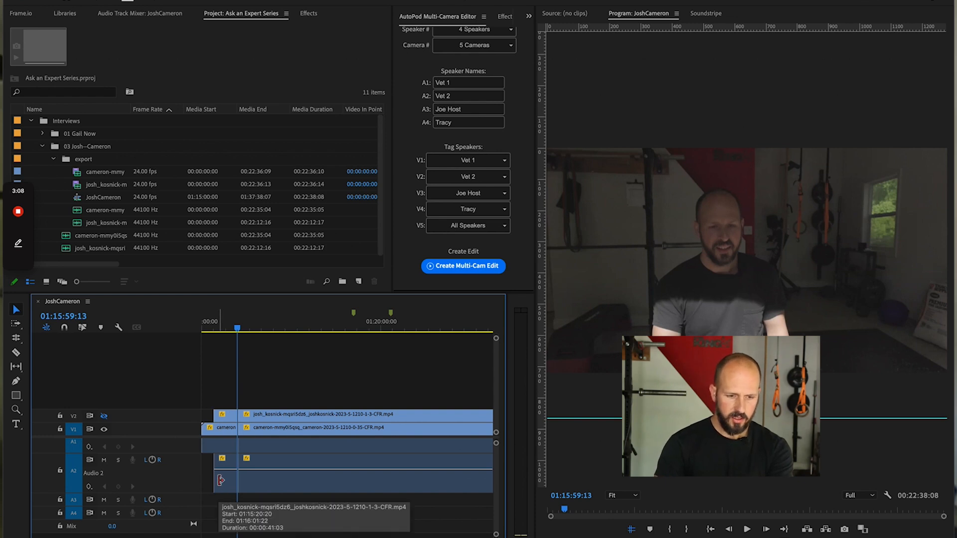
pyautogui.moveTo(216, 392); pyautogui.dragTo(221, 476)
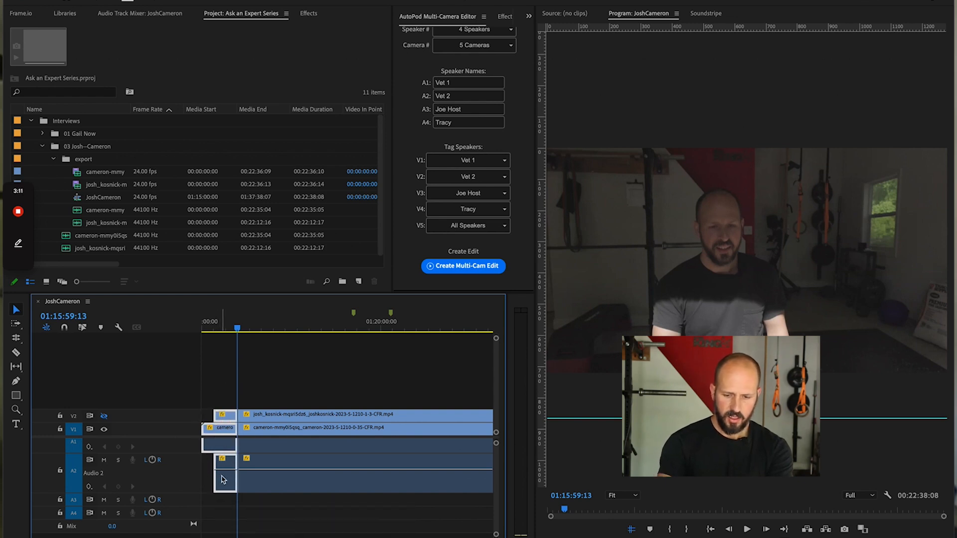
pyautogui.hotkey('shift', 'Delete')
pyautogui.press('z')
pyautogui.click(206, 423)
pyautogui.press('v')
pyautogui.moveTo(238, 407); pyautogui.dragTo(206, 480)
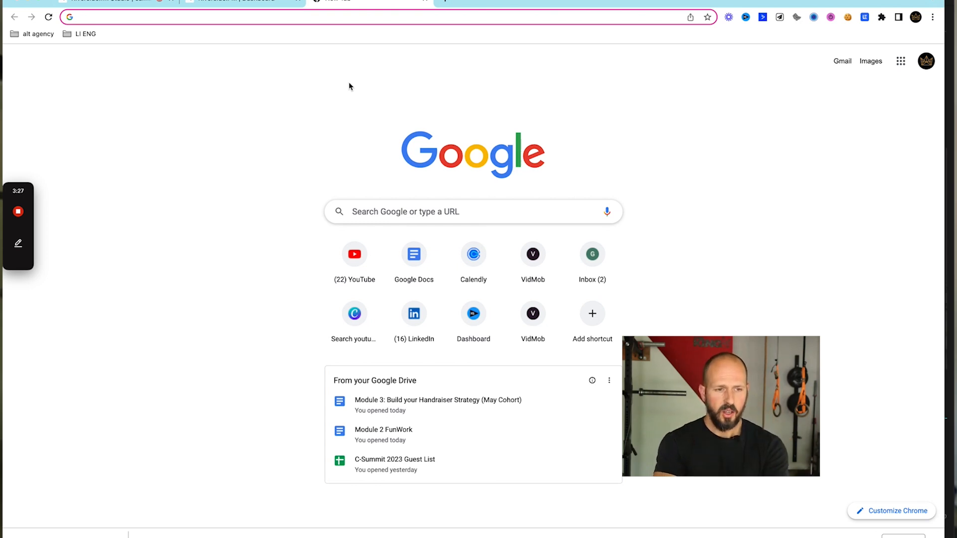
# Step: Search for autopod.fm in a new Chrome tab and open the AutoPod website
pyautogui.write('autopod')
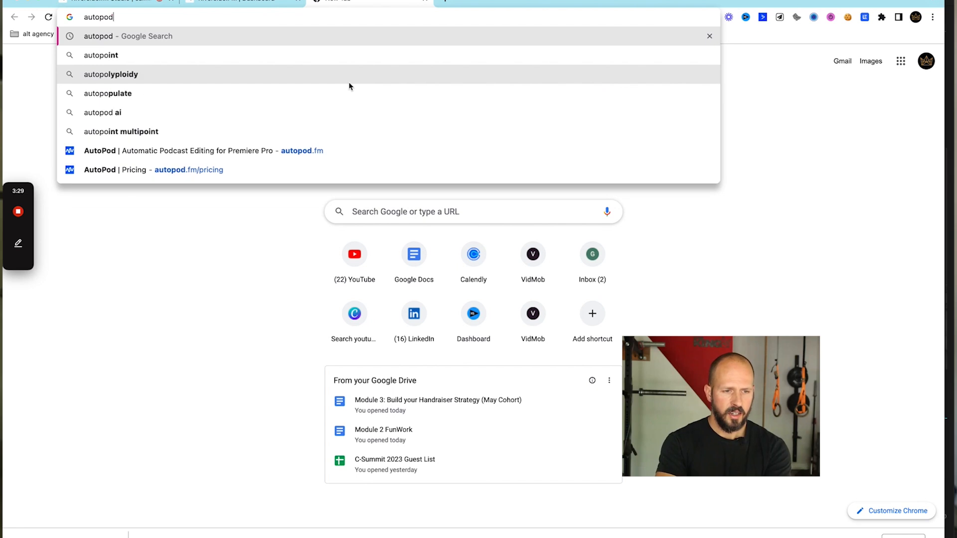
pyautogui.write('.fm')
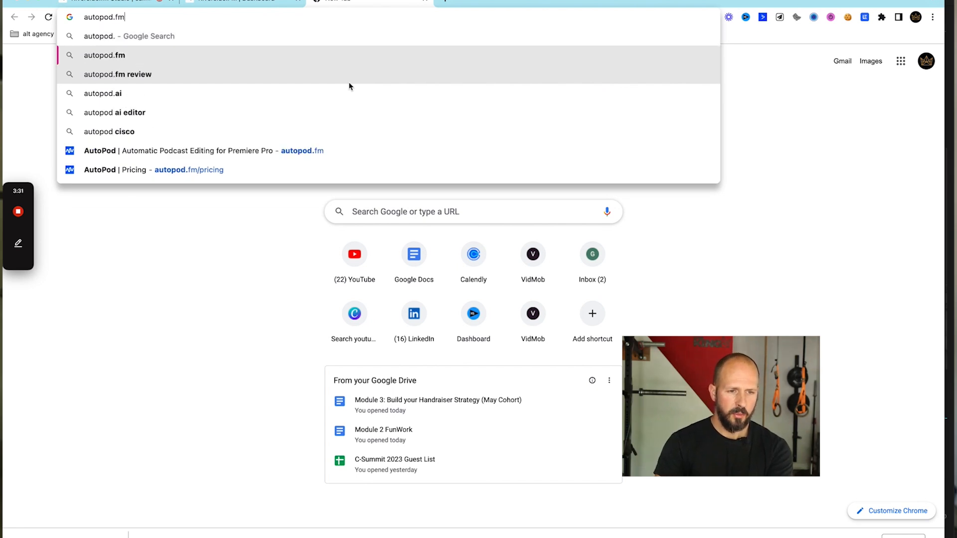
pyautogui.press('Return')
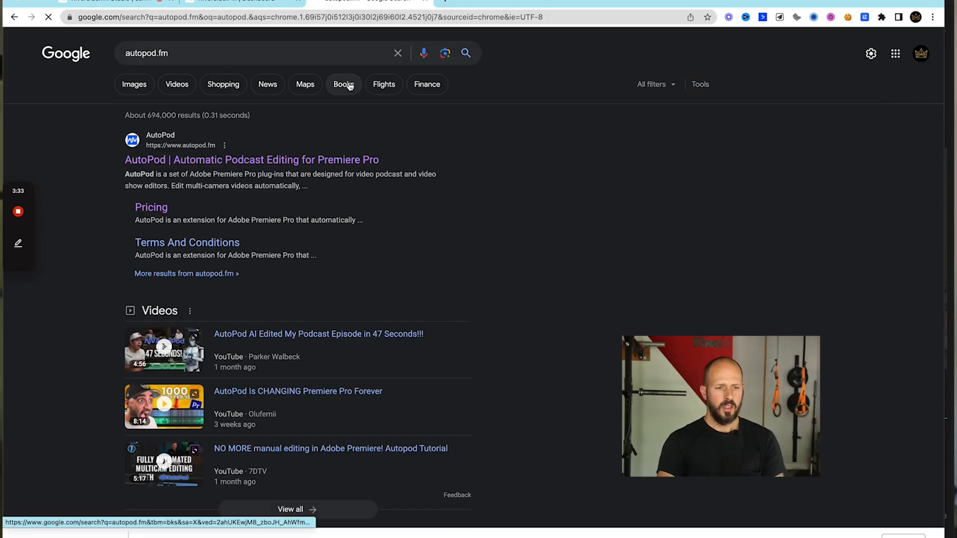
pyautogui.click(204, 160)
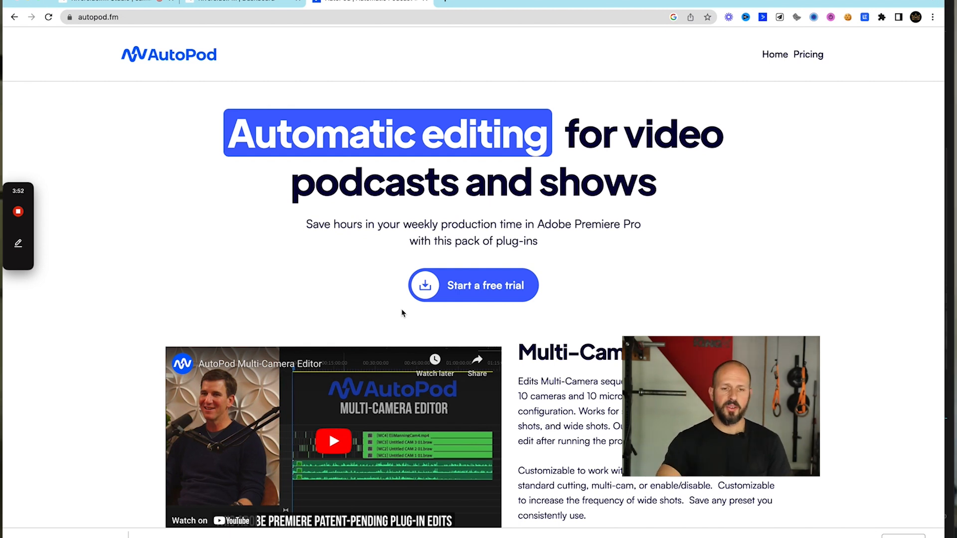
# Step: Look over the Multi-Camera Editor, Social Clip Creator and Jump Cut Editor descriptions on the AutoPod home page
pyautogui.scroll(-4, 402, 313)
pyautogui.scroll(4, 403, 313)
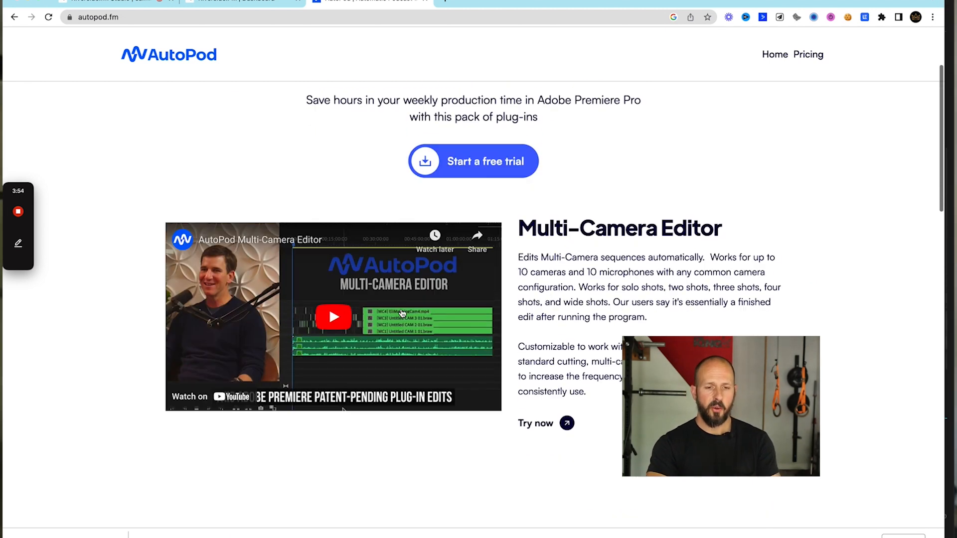
pyautogui.scroll(-10, 399, 314)
pyautogui.rightClick(398, 222)
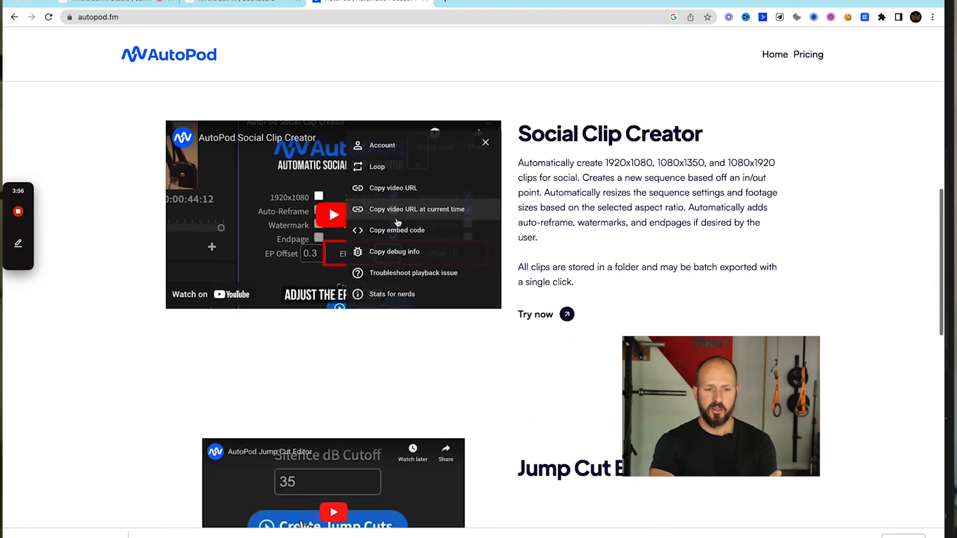
pyautogui.scroll(10, 398, 222)
# Step: Switch back to Premiere Pro, close the AutoPod Multi-Camera Editor and reopen it from the installed extensions
pyautogui.press('super+Tab')
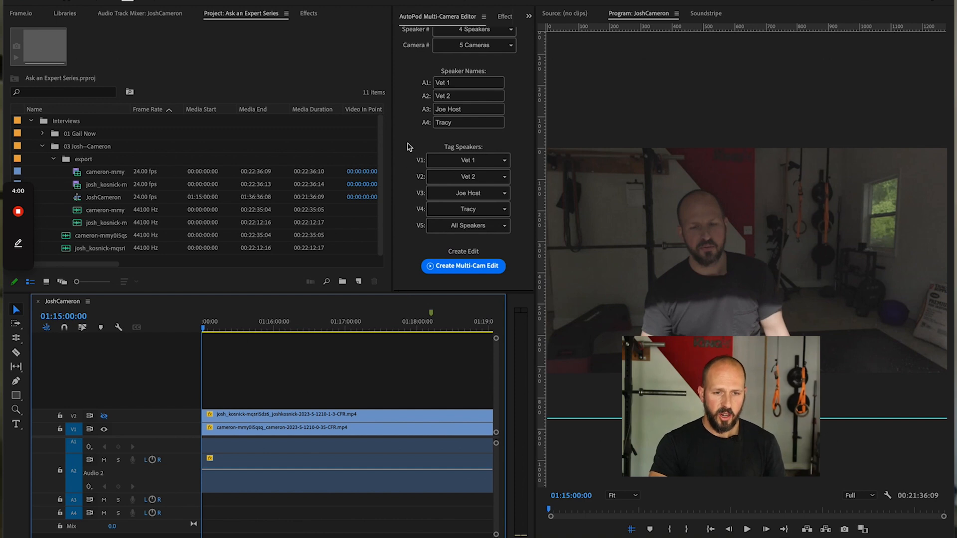
pyautogui.moveTo(434, 17); pyautogui.dragTo(464, 12)
pyautogui.click(484, 17)
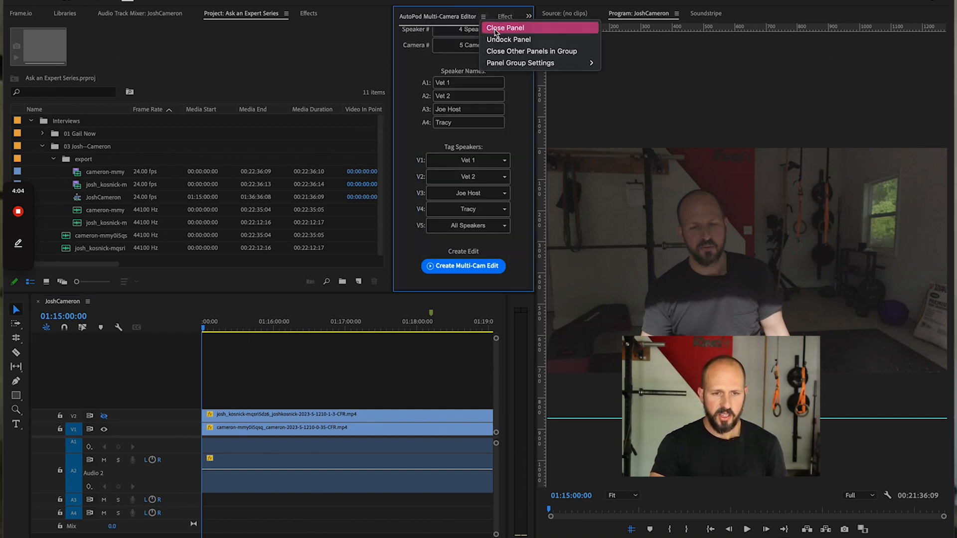
pyautogui.click(493, 25)
pyautogui.click(338, 1)
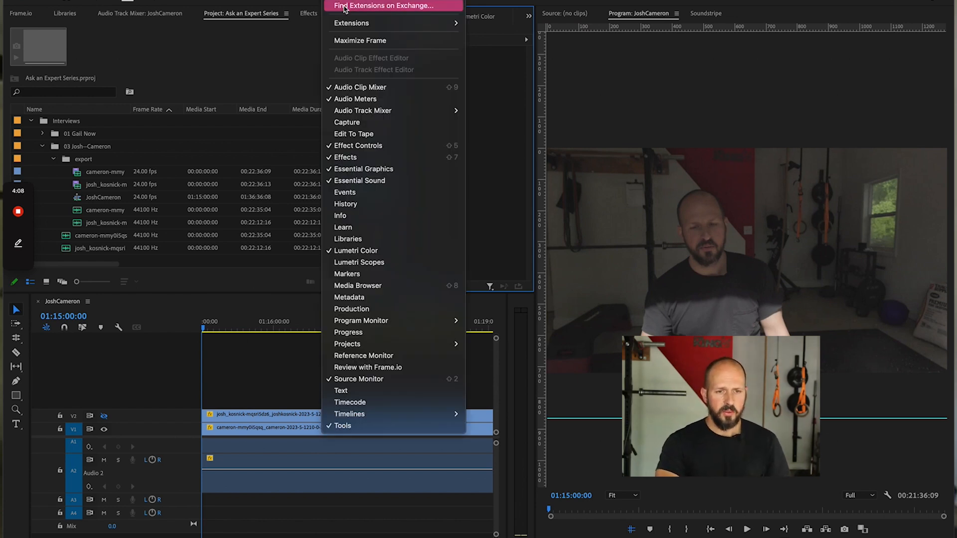
pyautogui.moveTo(443, 26)
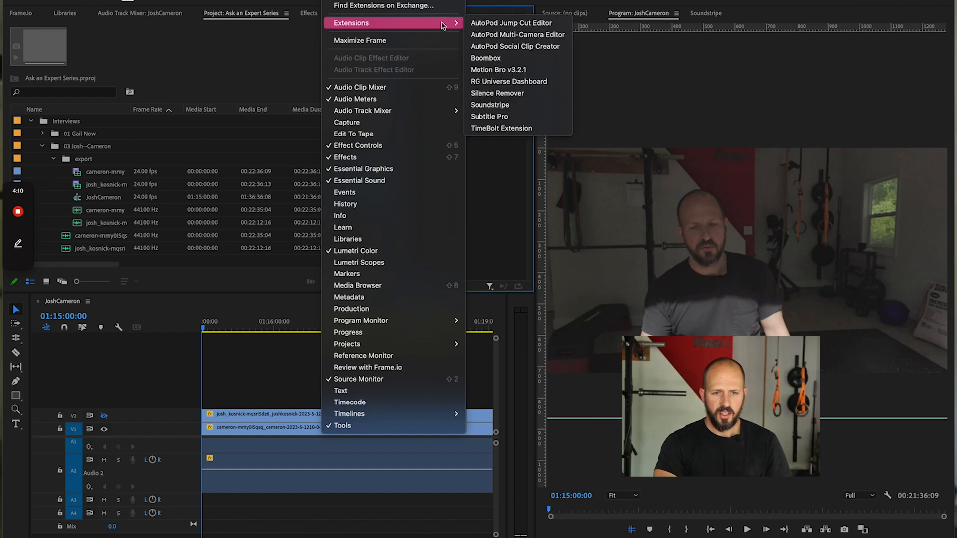
pyautogui.click(498, 36)
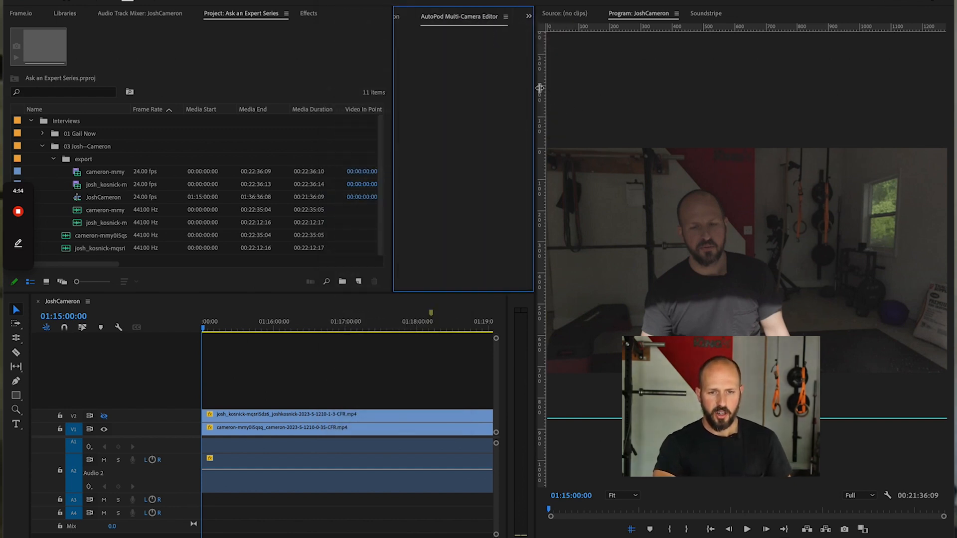
# Step: Enlarge the AutoPod Multi-Camera Editor panel in width and height until all its layout settings fit
pyautogui.moveTo(539, 88); pyautogui.dragTo(601, 88)
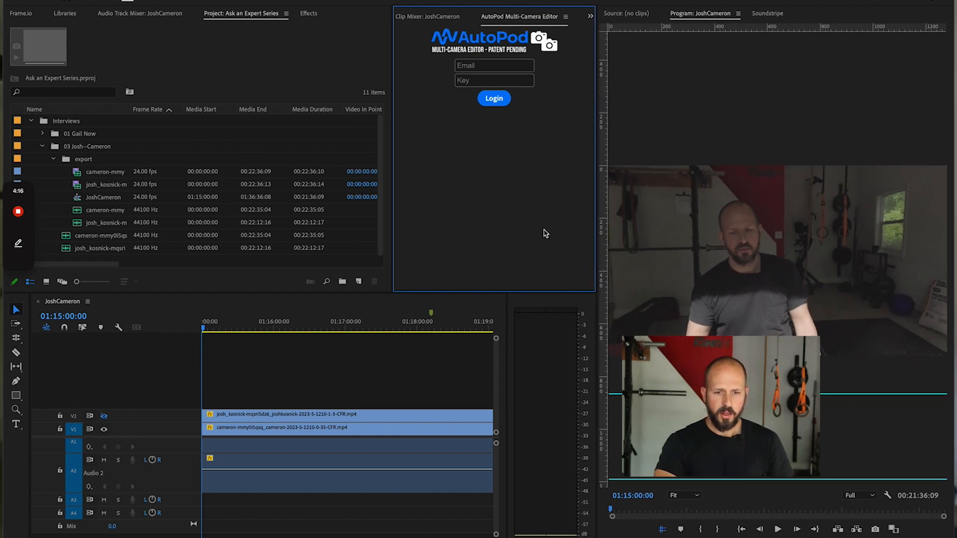
pyautogui.moveTo(527, 291); pyautogui.dragTo(522, 381)
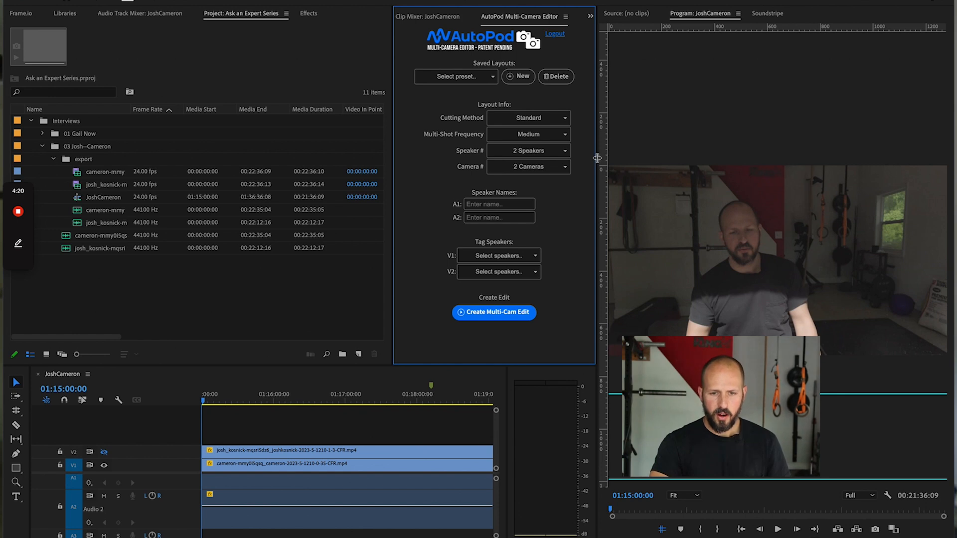
pyautogui.moveTo(597, 158); pyautogui.dragTo(639, 158)
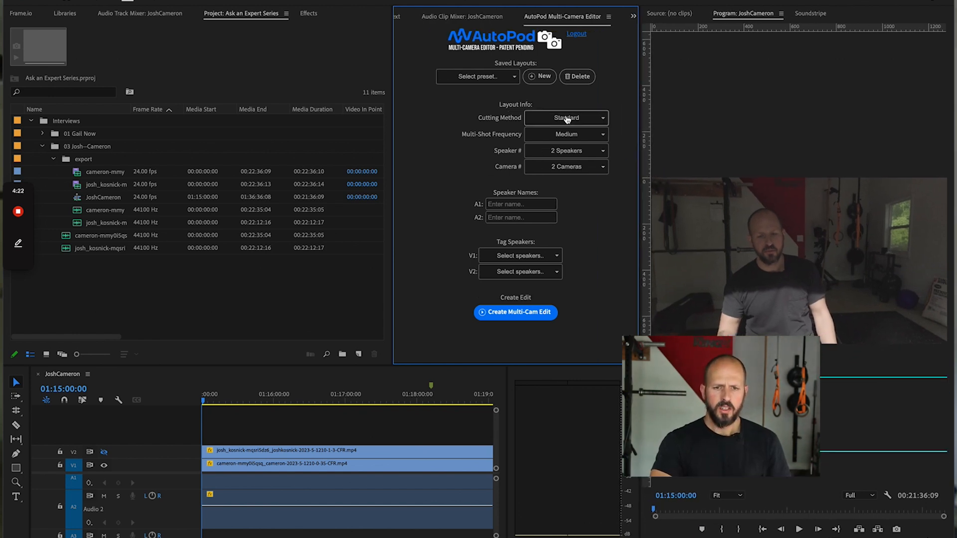
pyautogui.click(493, 79)
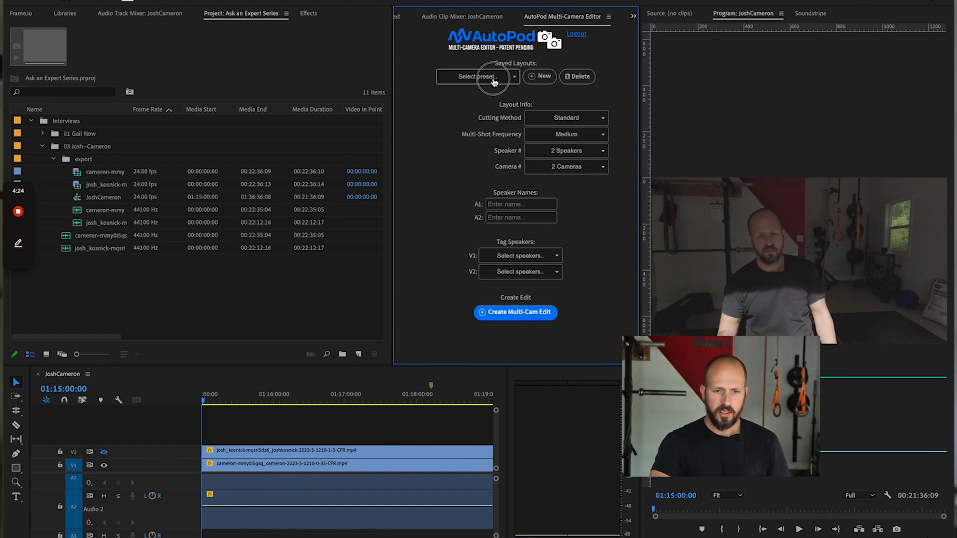
pyautogui.click(627, 56)
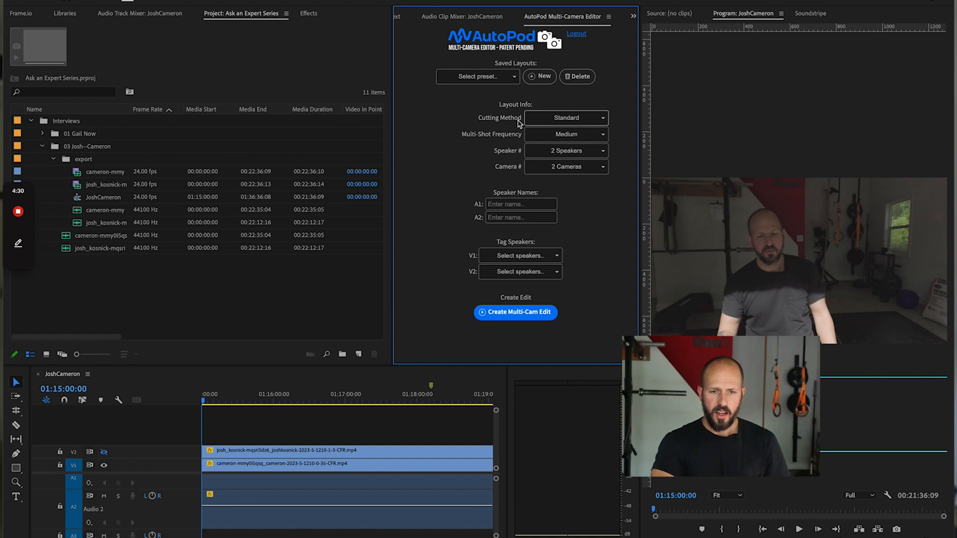
# Step: Keep AutoPod's cutting method at Standard and set the multi-shot frequency to High
pyautogui.click(558, 118)
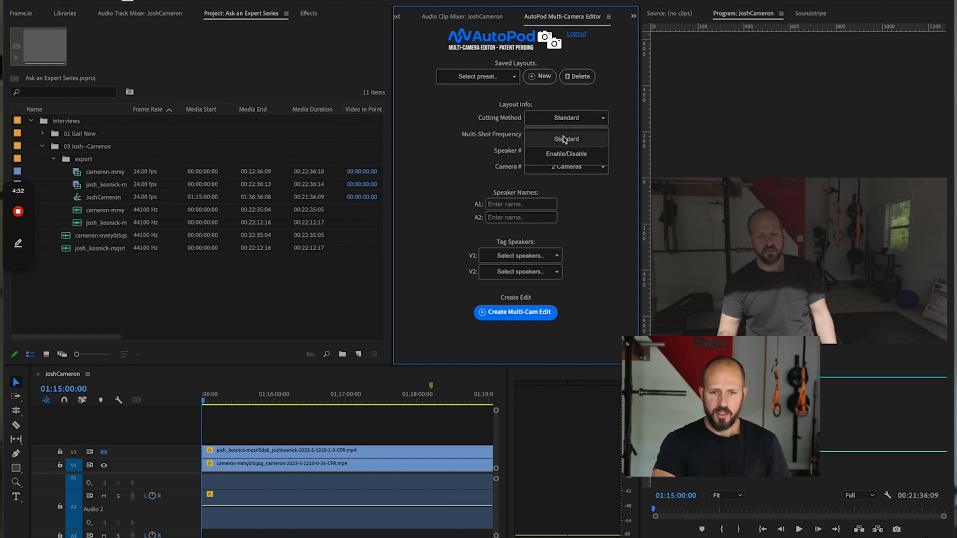
pyautogui.click(566, 140)
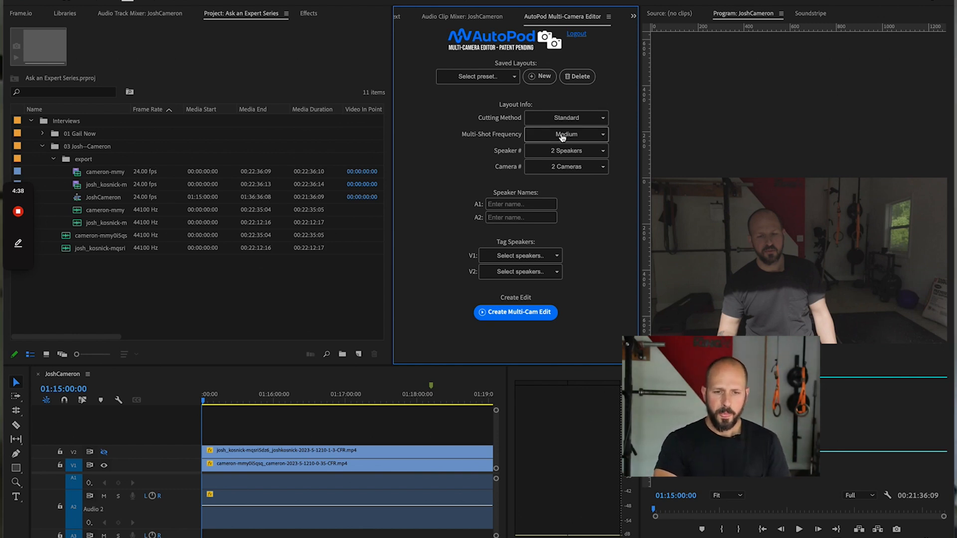
pyautogui.click(565, 134)
pyautogui.click(566, 186)
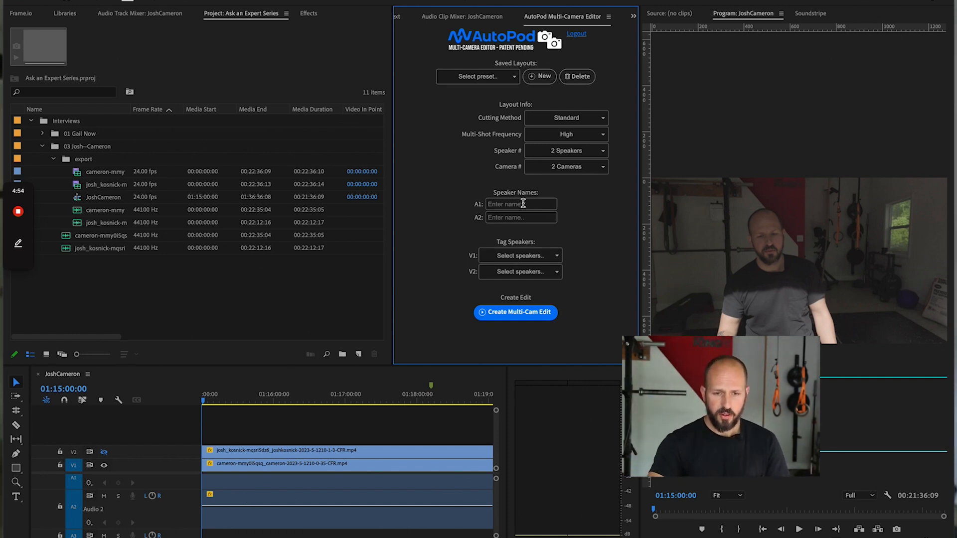
# Step: Load the first audio track's clip into the source monitor and play it briefly to identify its speaker
pyautogui.click(522, 203)
pyautogui.doubleClick(290, 482)
pyautogui.click(253, 400)
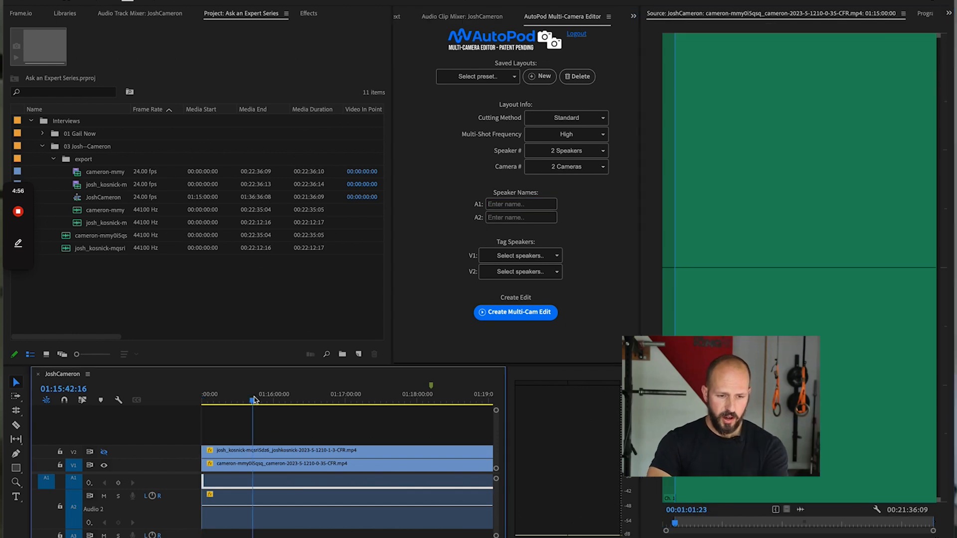
pyautogui.press('f')
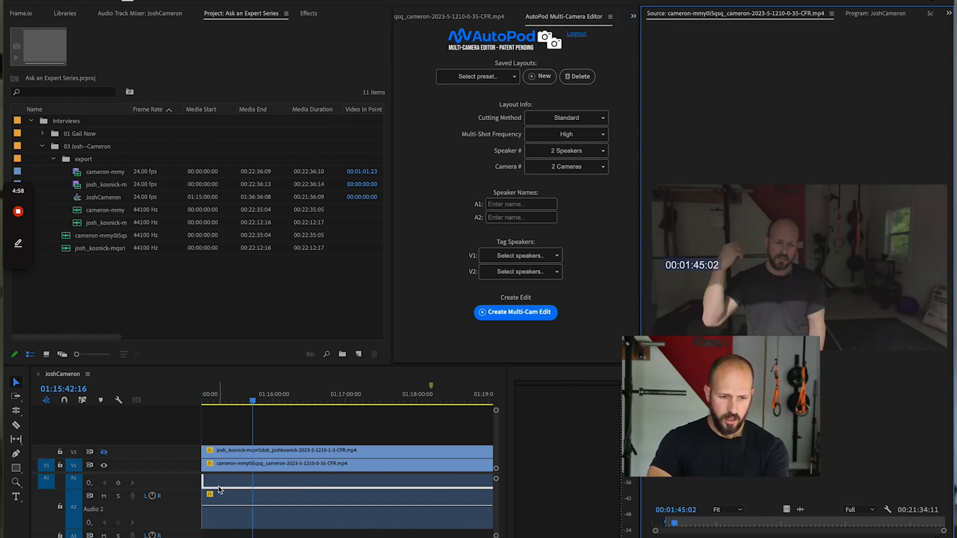
pyautogui.press('space')
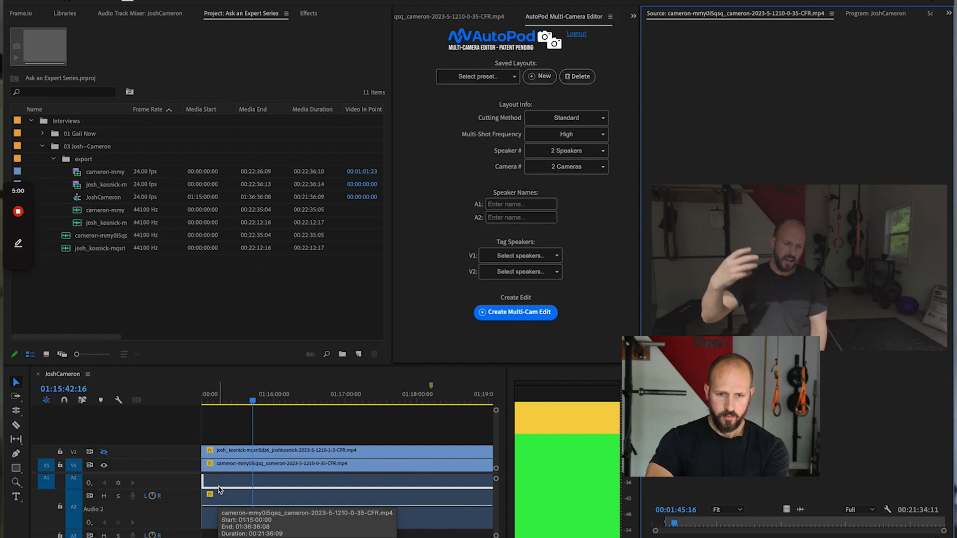
pyautogui.press('space')
# Step: Enter the first names of the two speakers for audio tracks A1 and A2 in the AutoPod editor
pyautogui.click(519, 205)
pyautogui.write('Cameron')
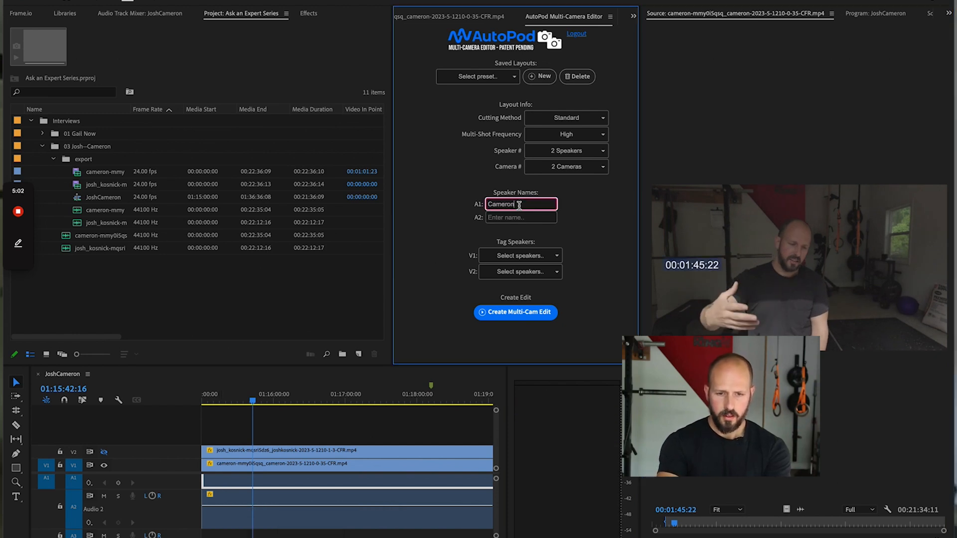
pyautogui.press('Tab')
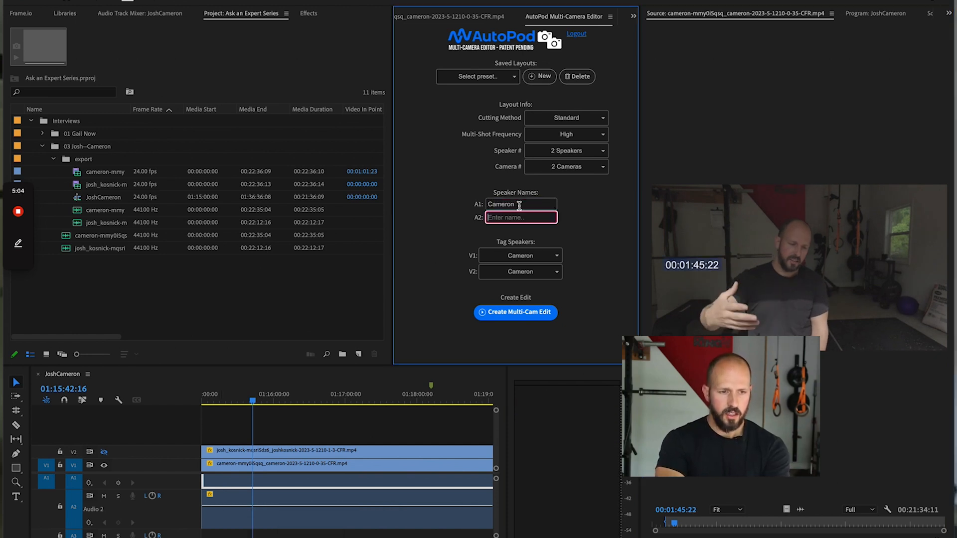
pyautogui.write('Josh')
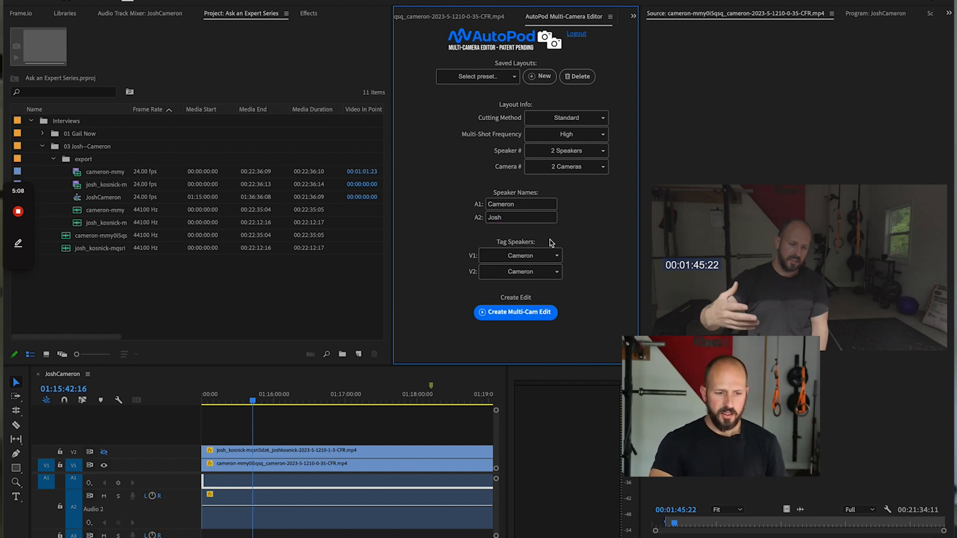
# Step: Check which speaker the V1 clip shows and tag V2 with the second speaker in AutoPod
pyautogui.click(227, 469)
pyautogui.doubleClick(228, 472)
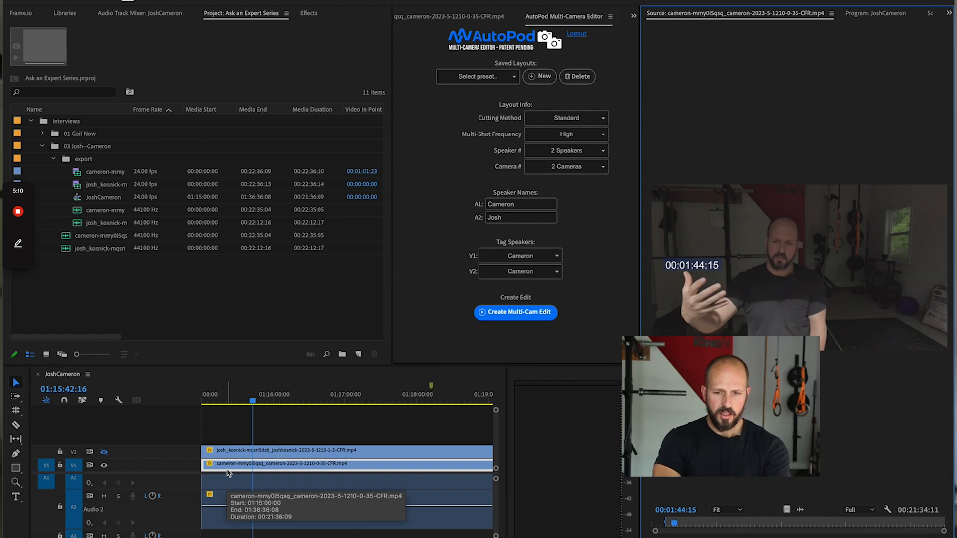
pyautogui.click(511, 275)
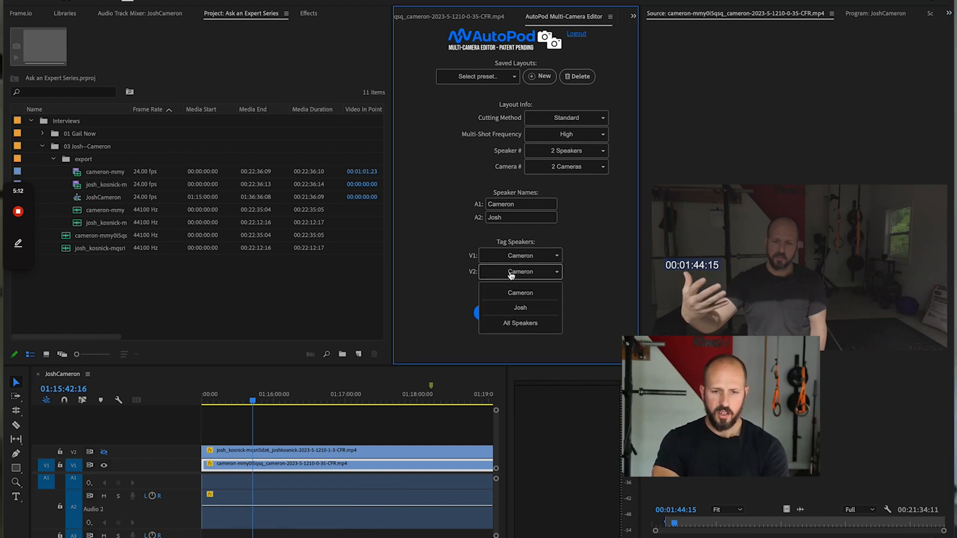
pyautogui.click(512, 309)
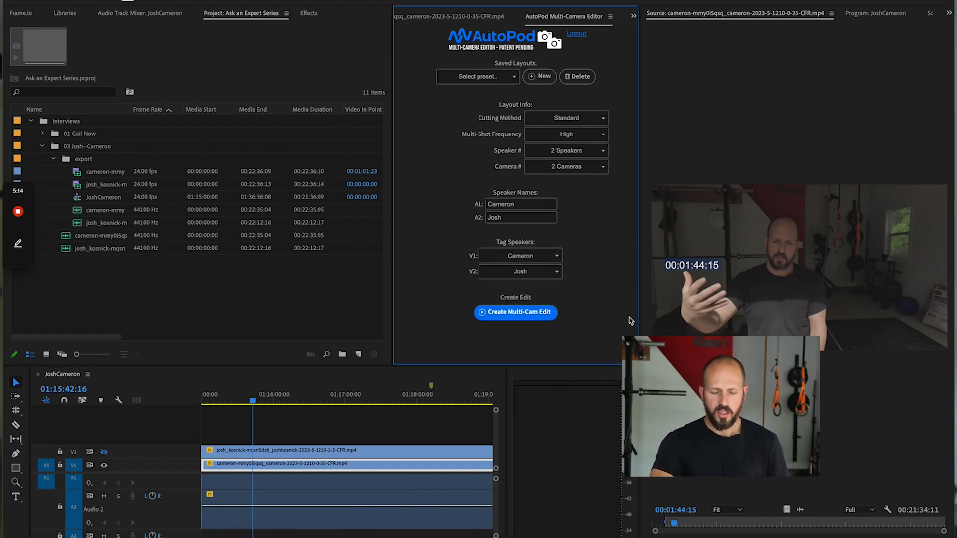
# Step: Duplicate the two camera clips onto V3 and V4 and nest the copies as "both cameras"
pyautogui.moveTo(325, 428); pyautogui.dragTo(292, 437)
pyautogui.rightClick(291, 437)
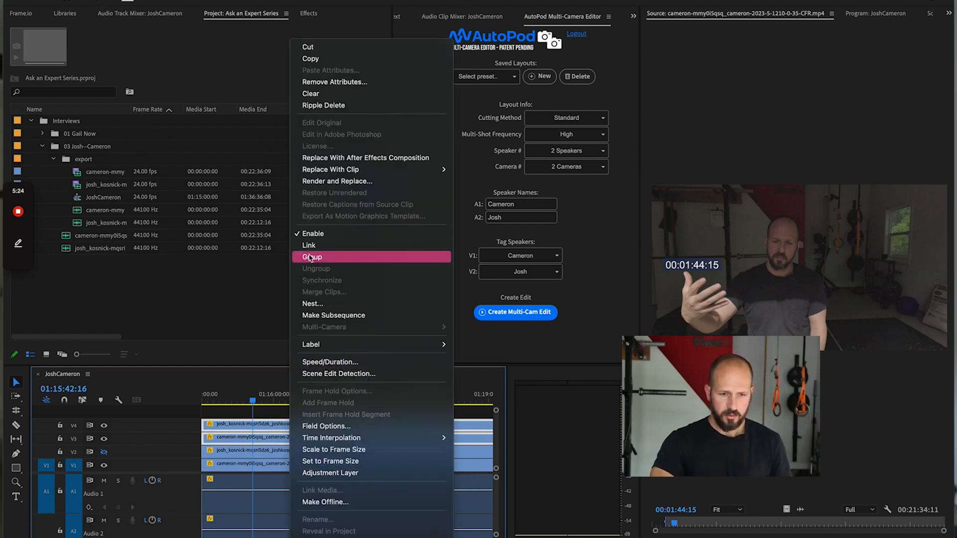
pyautogui.click(319, 304)
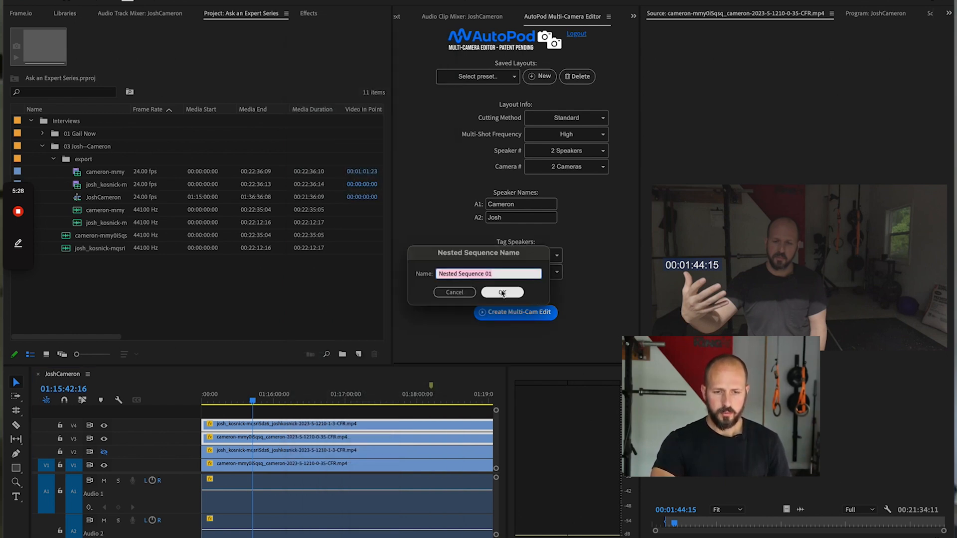
pyautogui.write('both cameras')
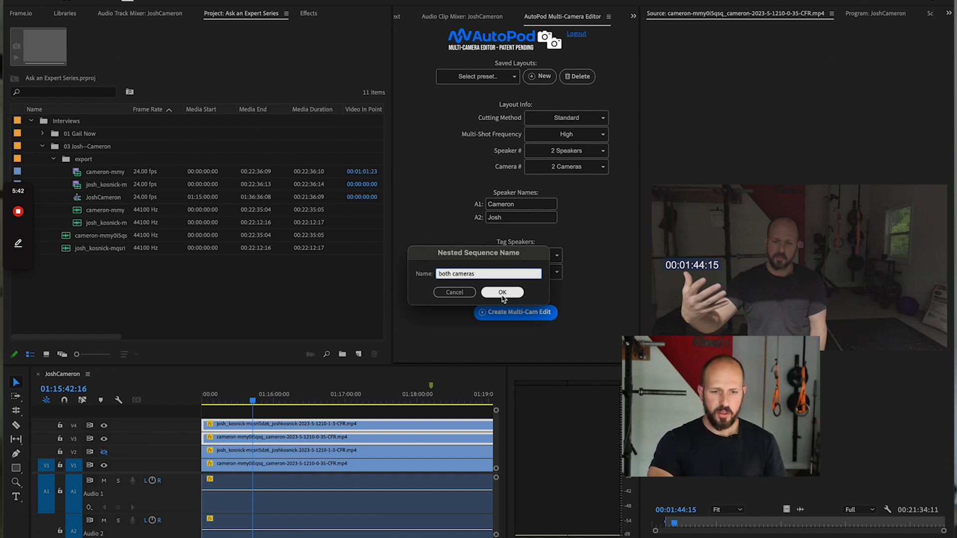
pyautogui.click(503, 292)
# Step: Open the both cameras nested sequence and set the V4 clip's scale to 103 and its horizontal position to 965
pyautogui.click(267, 437)
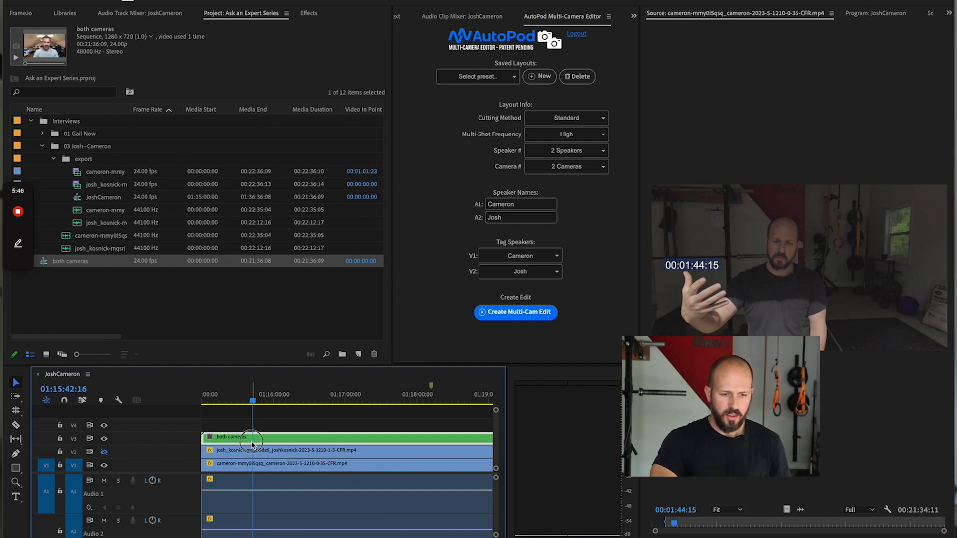
pyautogui.doubleClick(251, 438)
pyautogui.click(278, 427)
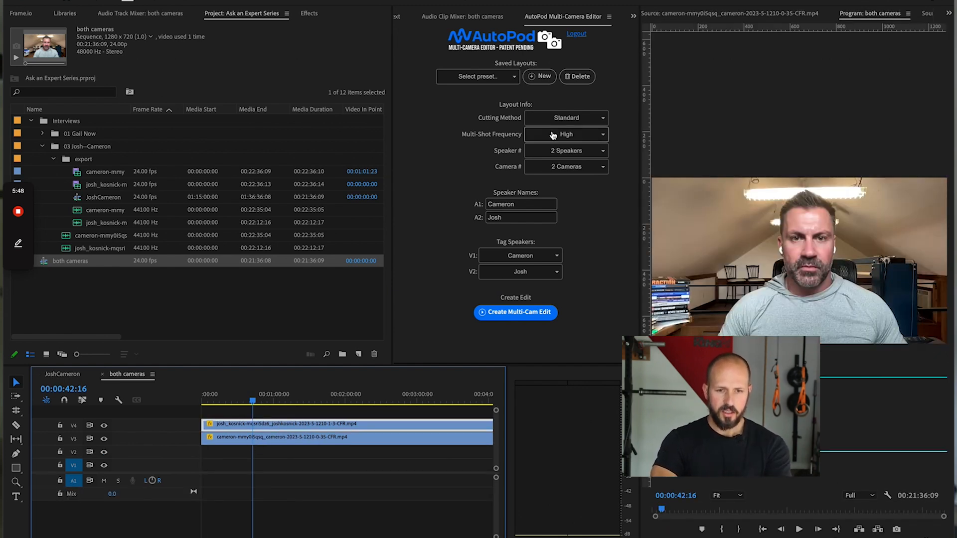
pyautogui.click(308, 13)
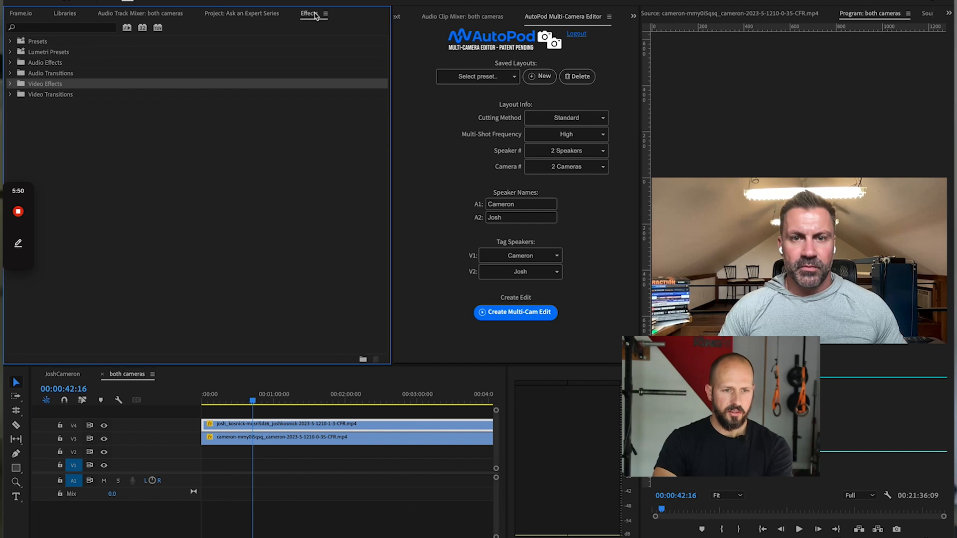
pyautogui.click(634, 16)
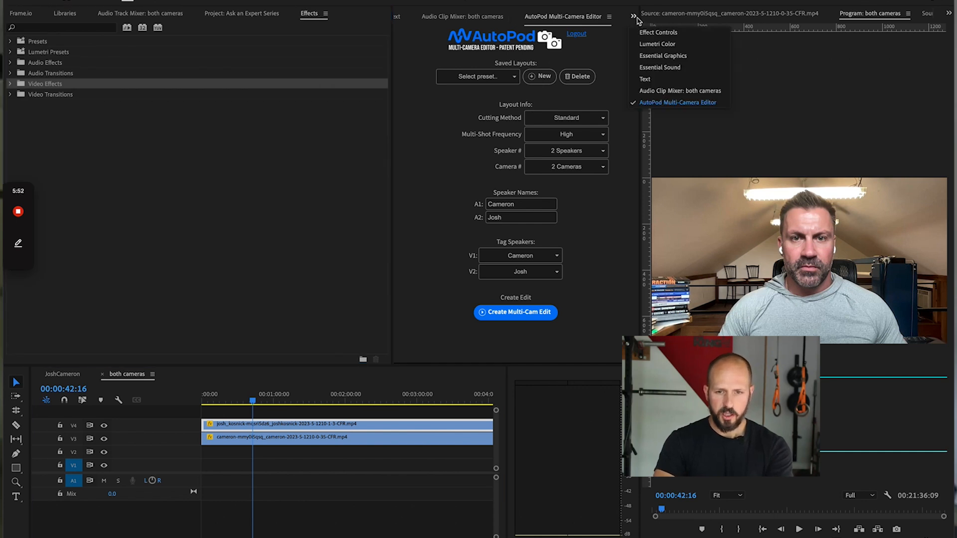
pyautogui.click(658, 32)
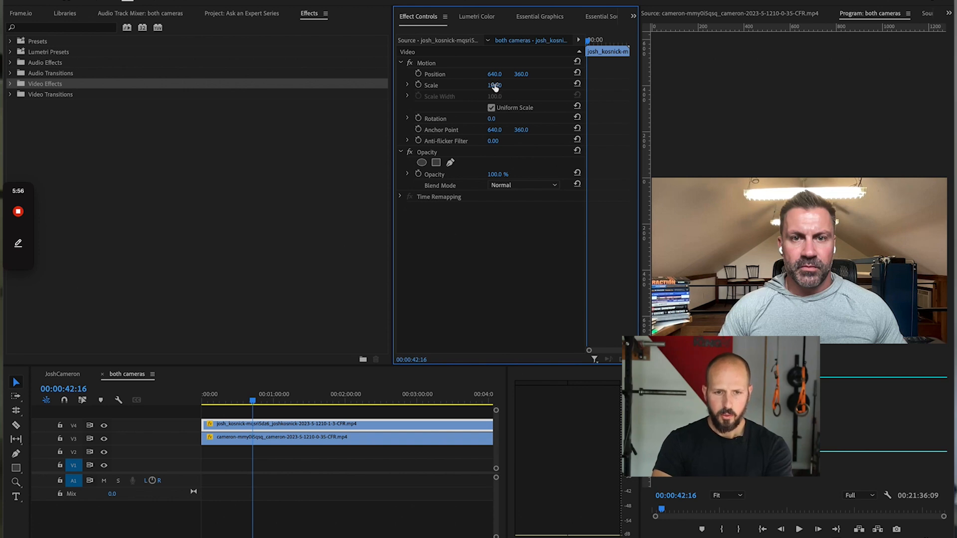
pyautogui.moveTo(494, 85); pyautogui.dragTo(667, 75)
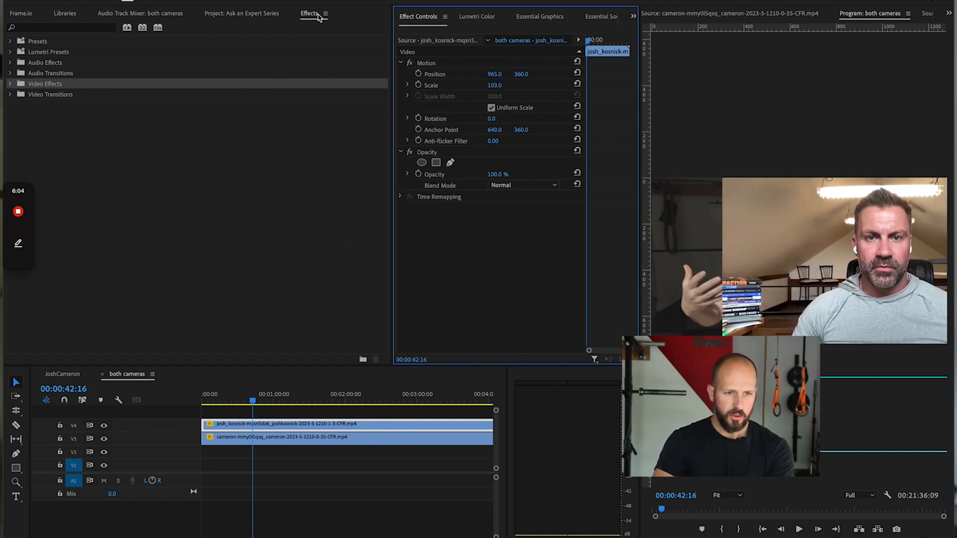
# Step: Find the Crop effect, apply it to the V4 clip and crop its left side by 27%
pyautogui.click(73, 28)
pyautogui.write('crop')
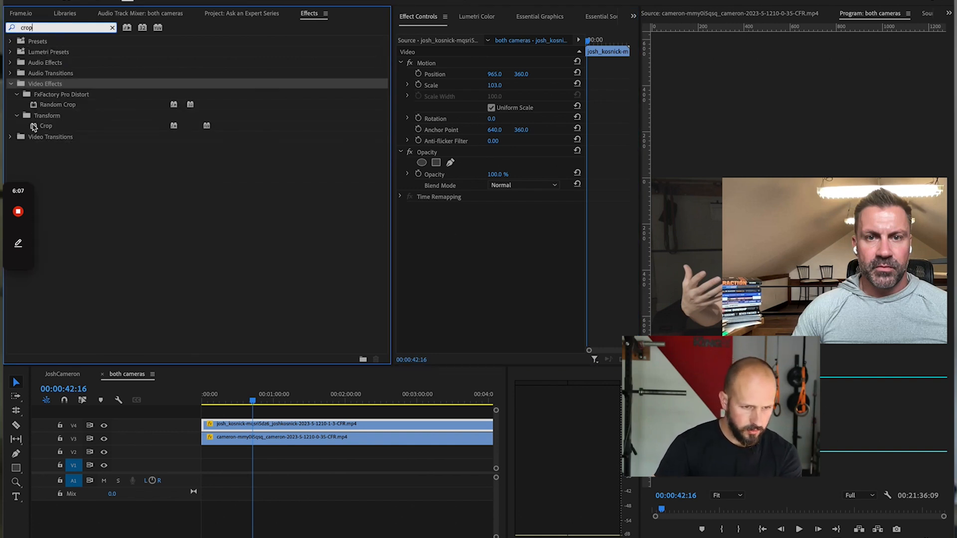
pyautogui.doubleClick(34, 126)
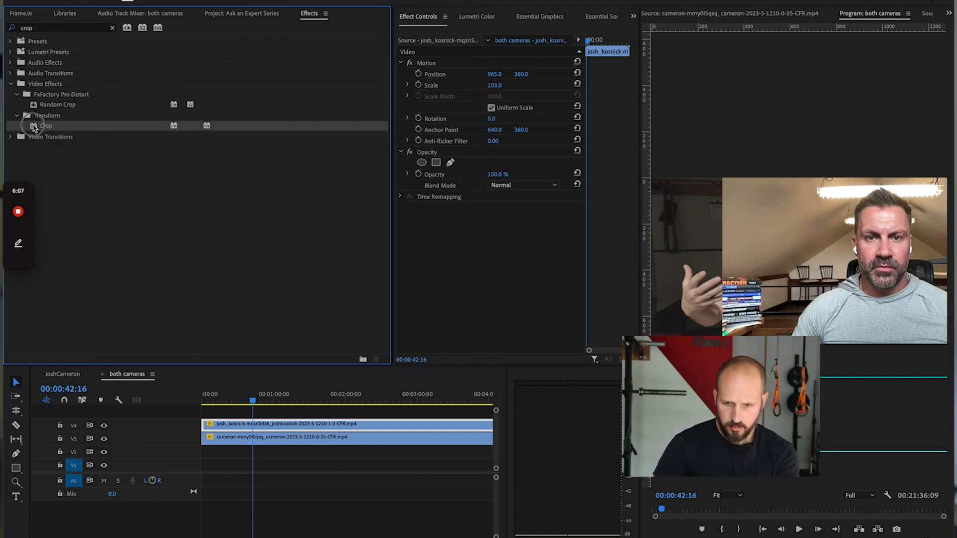
pyautogui.moveTo(497, 234); pyautogui.dragTo(524, 234)
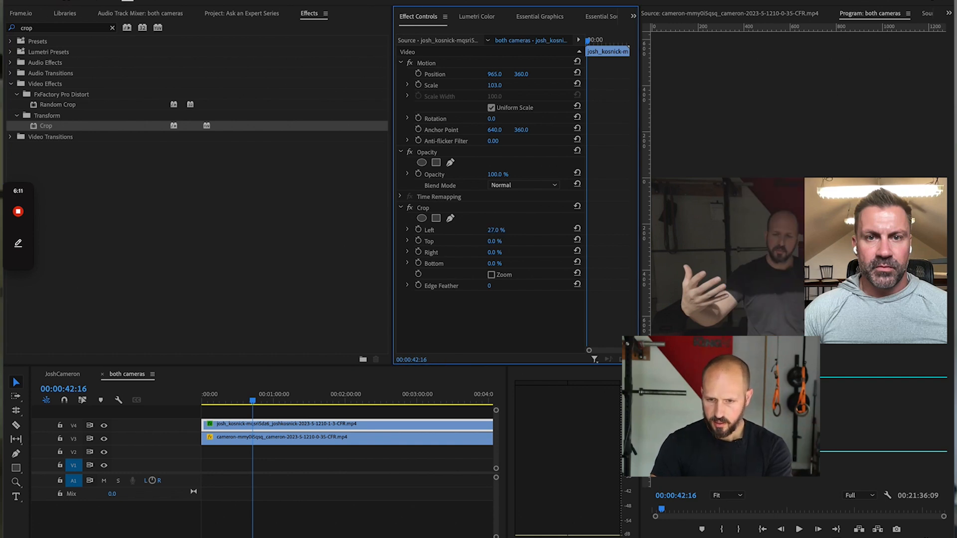
# Step: Set the V3 clip's horizontal position to 456 and place a vertical guide at the centre of the frame
pyautogui.click(321, 438)
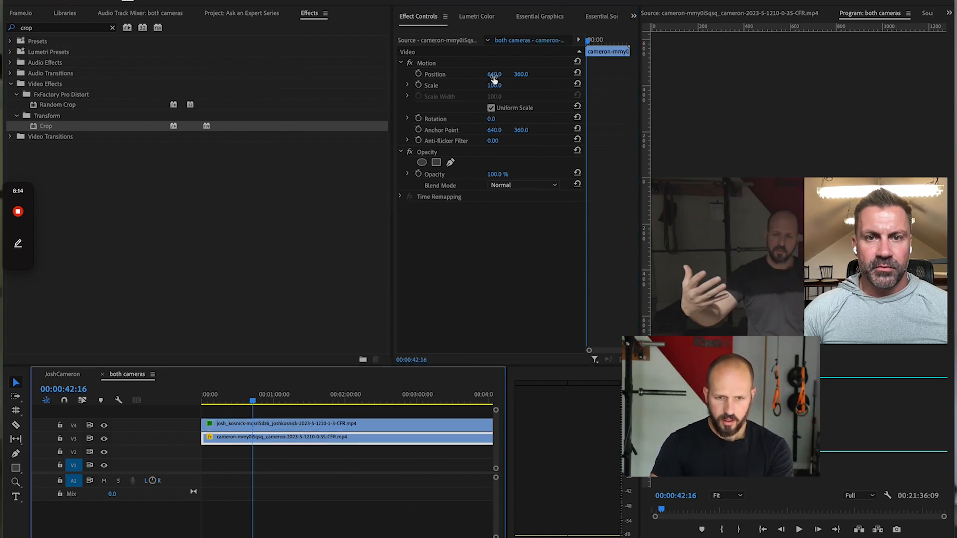
pyautogui.moveTo(494, 79); pyautogui.dragTo(402, 78)
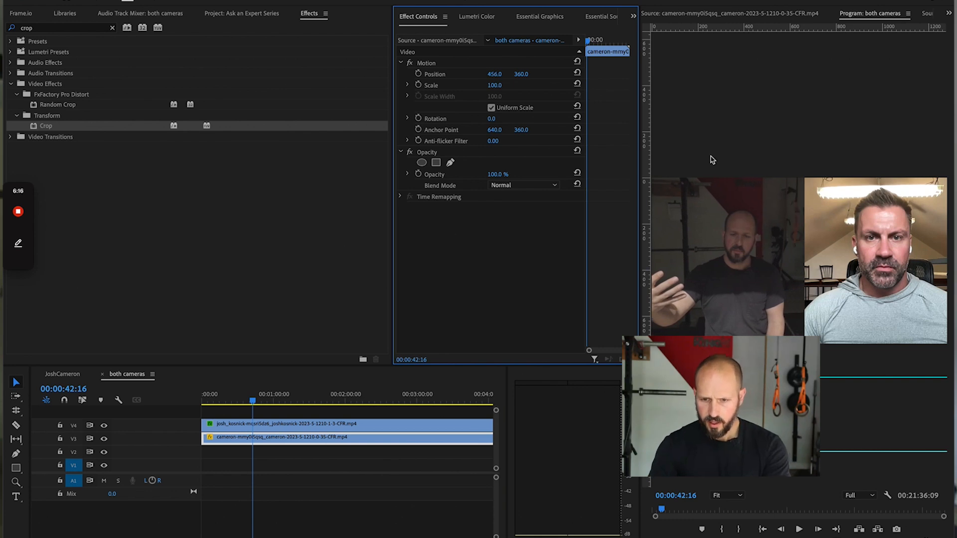
pyautogui.moveTo(647, 171); pyautogui.dragTo(799, 199)
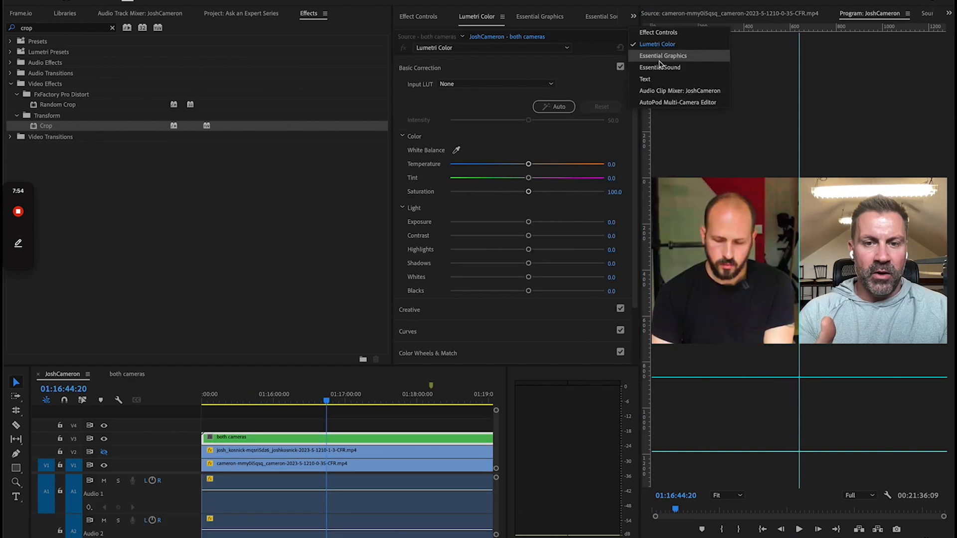
# Step: Set up the AutoPod Multi-Camera Editor for 3 cameras and tag V3 as All Speakers
pyautogui.click(658, 102)
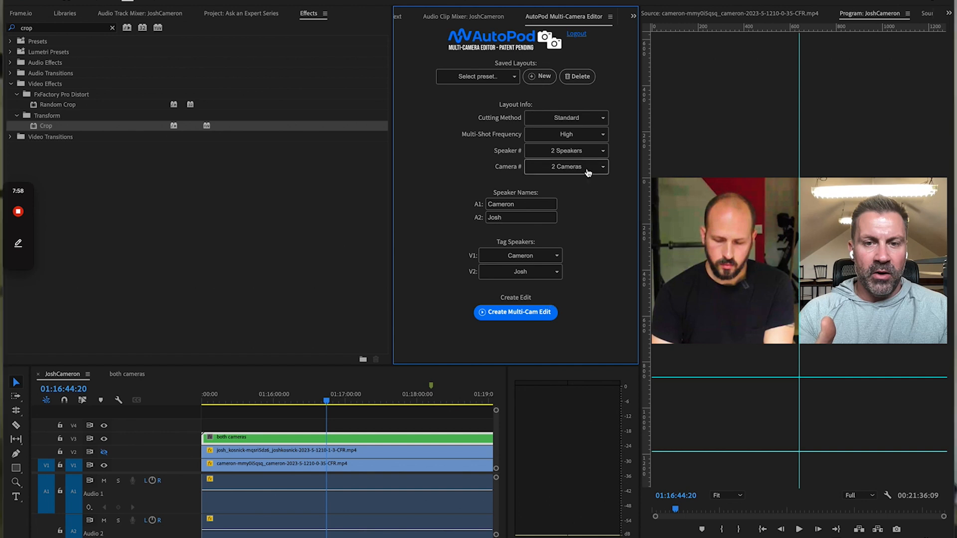
pyautogui.click(588, 172)
pyautogui.click(566, 206)
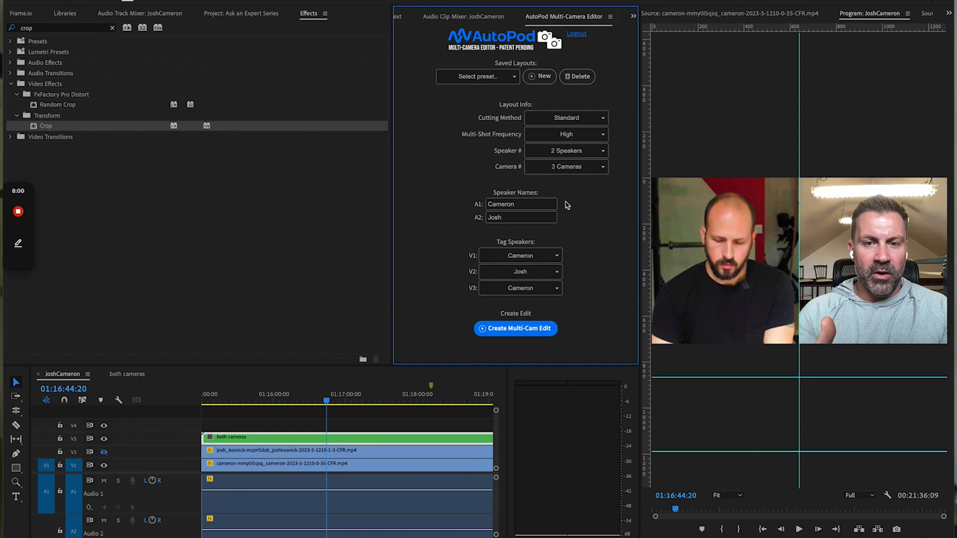
pyautogui.click(518, 285)
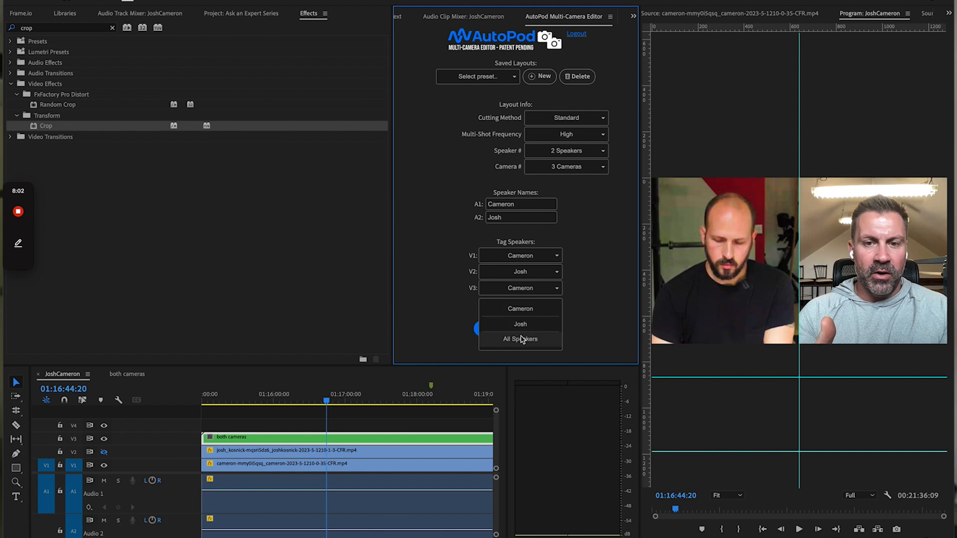
pyautogui.click(521, 338)
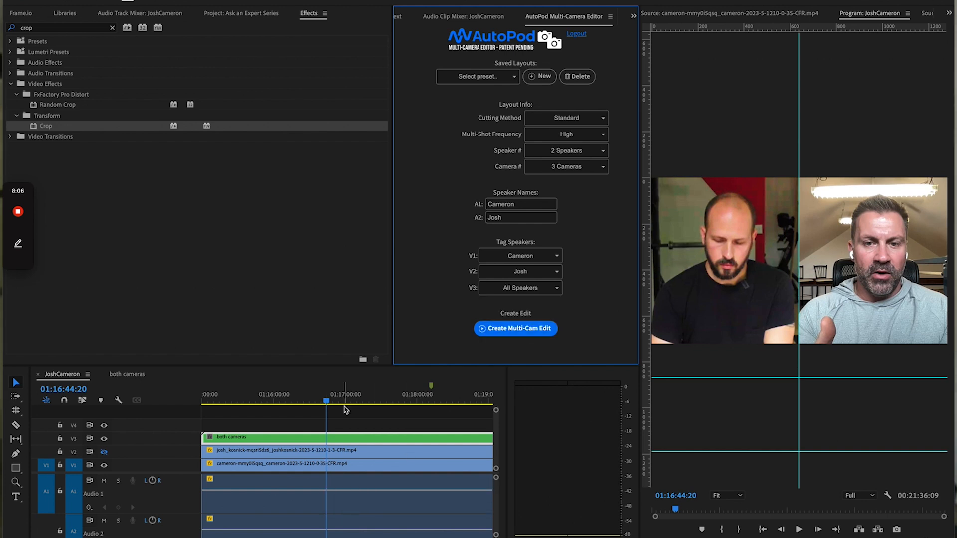
# Step: Play through the end of the sequence and place the playhead at the closing point, 01:36:22:08
pyautogui.click(379, 420)
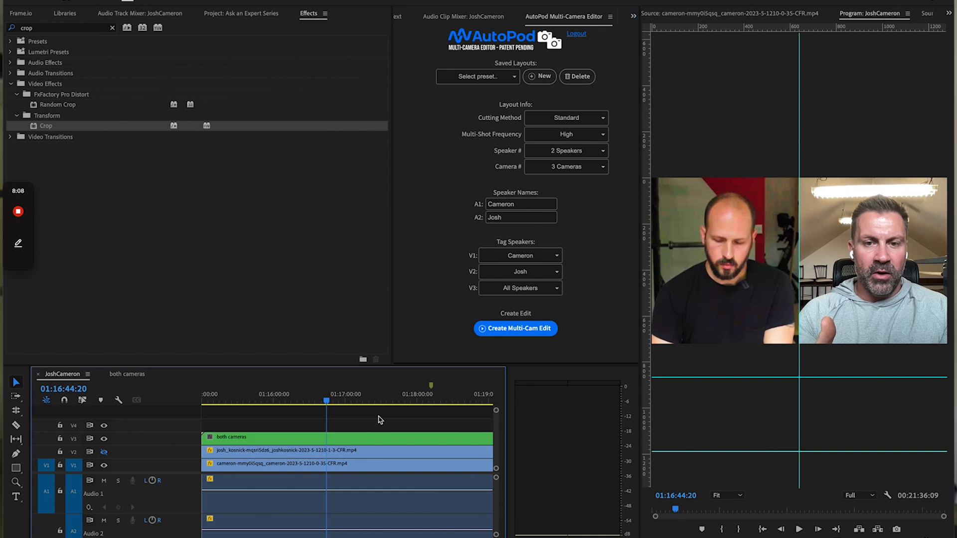
pyautogui.press('\\')
pyautogui.moveTo(224, 396); pyautogui.dragTo(203, 395)
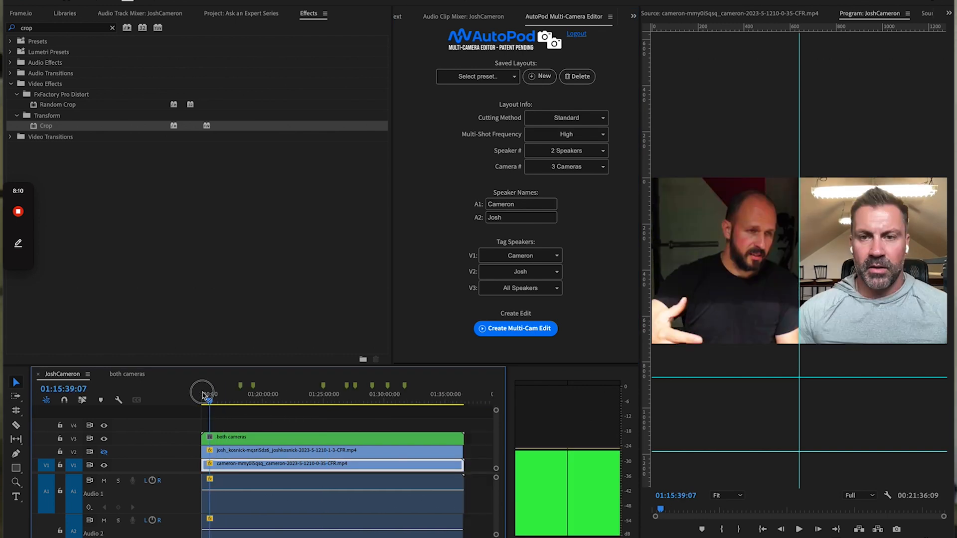
pyautogui.click(385, 463)
pyautogui.moveTo(418, 390); pyautogui.dragTo(456, 400)
pyautogui.press('z')
pyautogui.press('space')
pyautogui.click(477, 456)
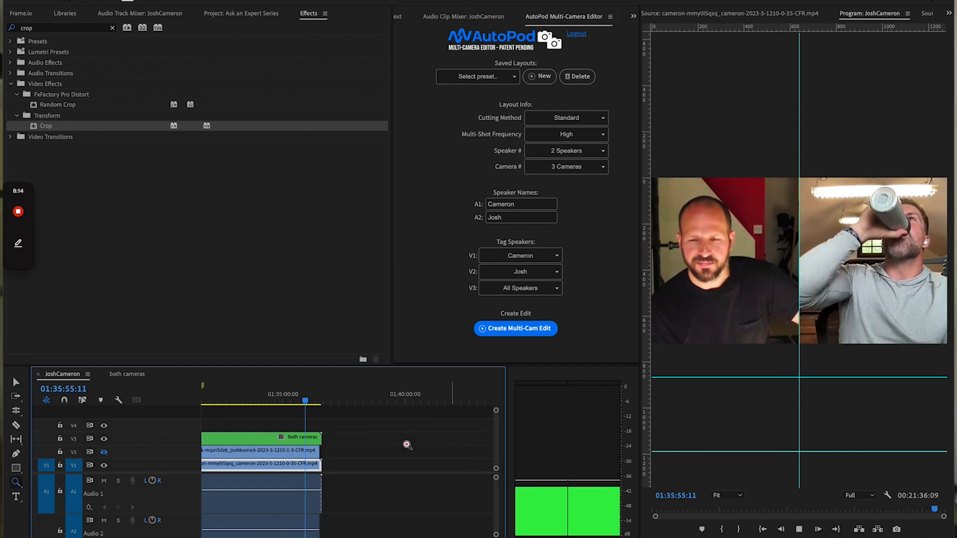
pyautogui.press('v')
pyautogui.click(309, 400)
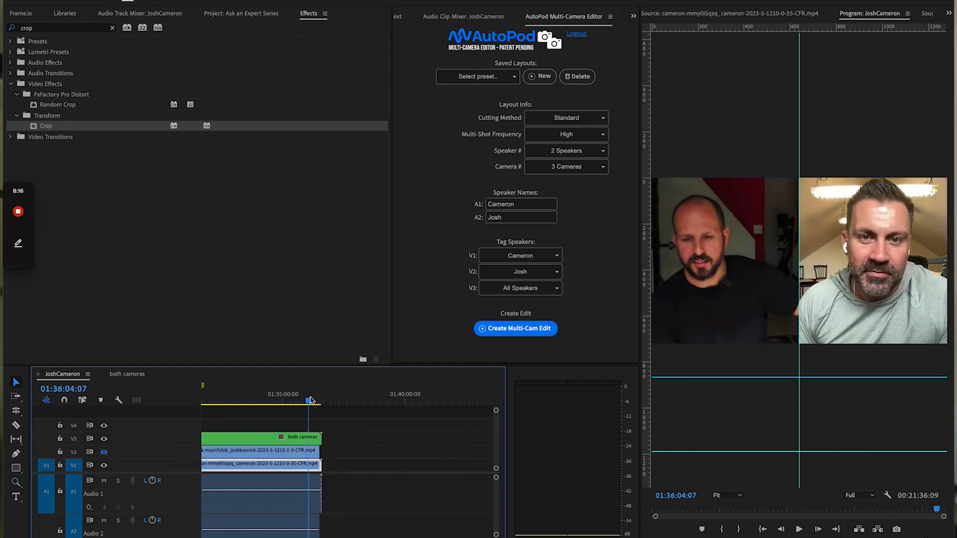
pyautogui.press('space')
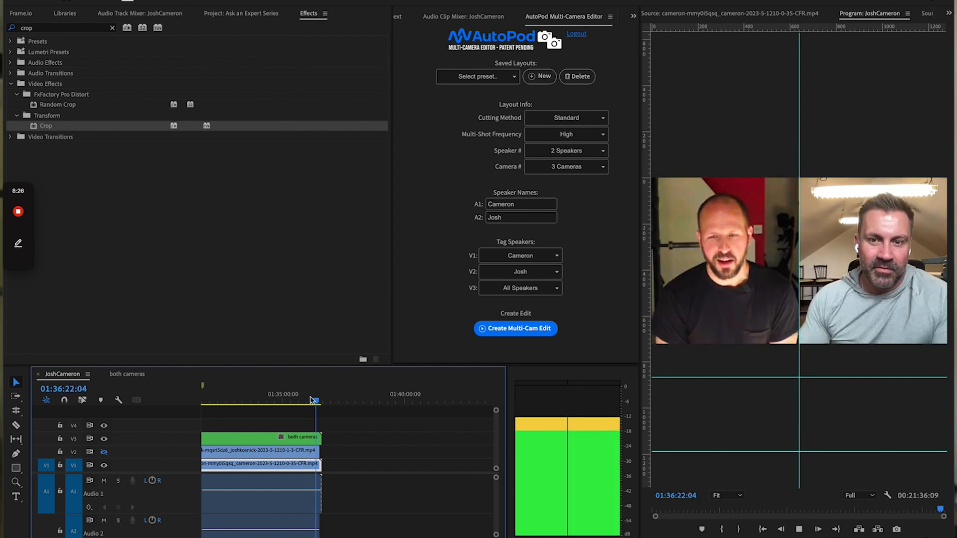
pyautogui.press('space')
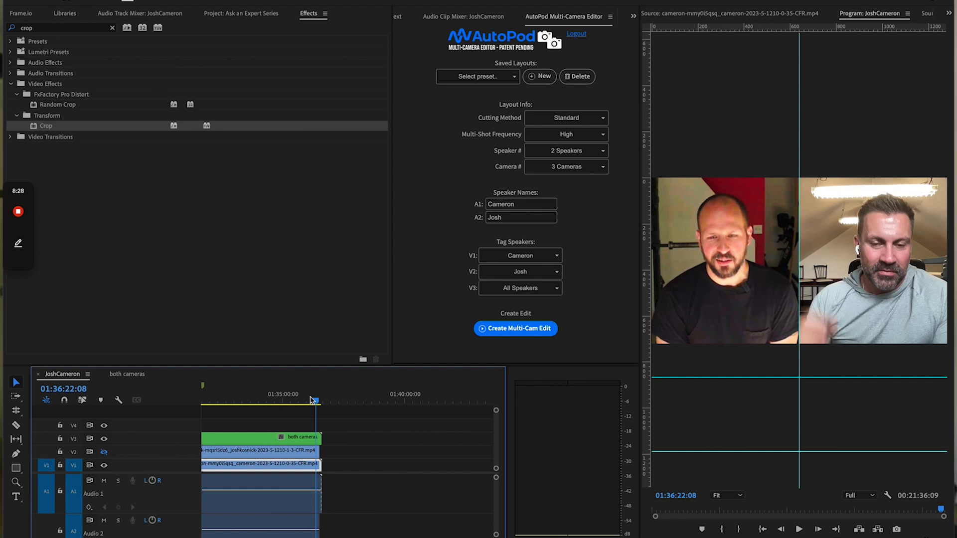
# Step: Cut the video and audio tracks at the playhead and delete all the leftover pieces after it
pyautogui.moveTo(360, 439); pyautogui.dragTo(318, 464)
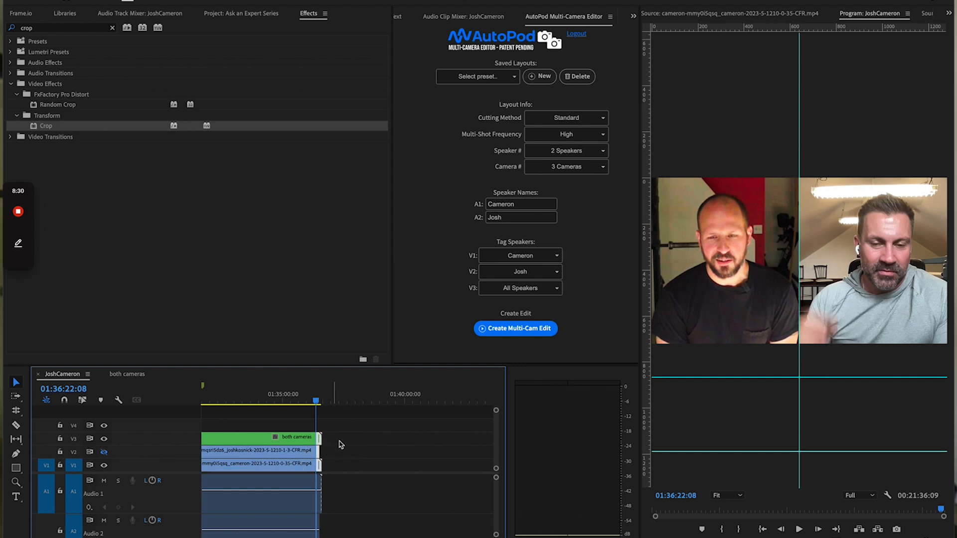
pyautogui.moveTo(346, 424); pyautogui.dragTo(315, 528)
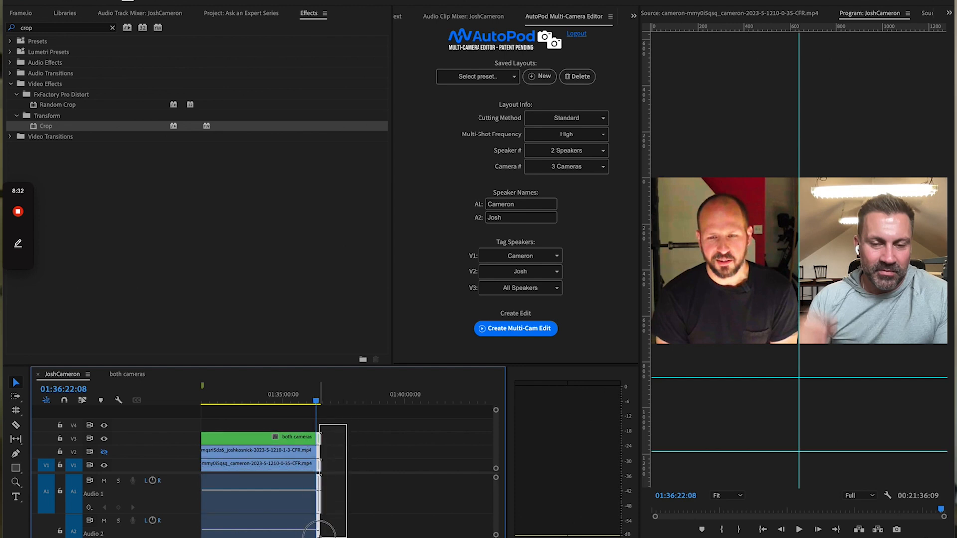
pyautogui.press('Delete')
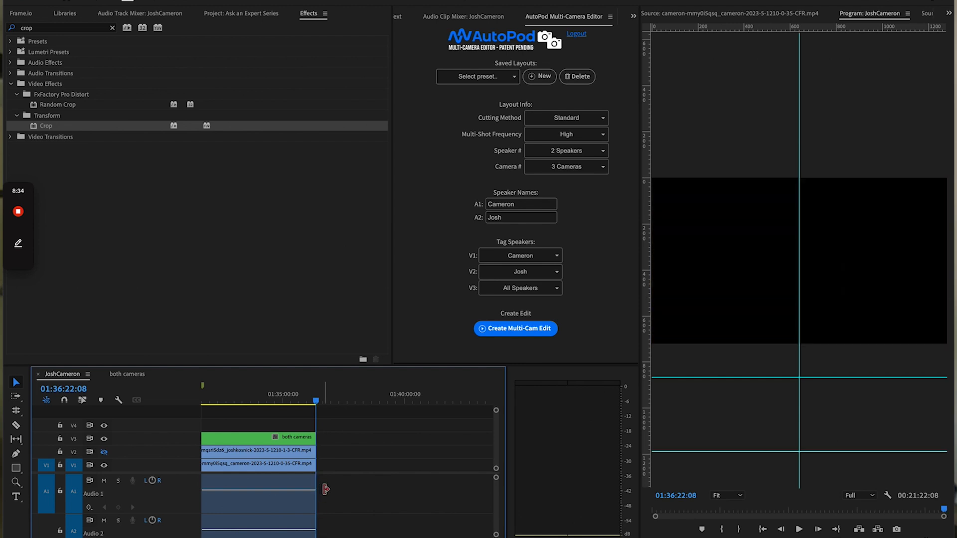
# Step: Fit the trimmed sequence in the timeline and create the AutoPod multi-cam edit
pyautogui.scroll(-1, 325, 489)
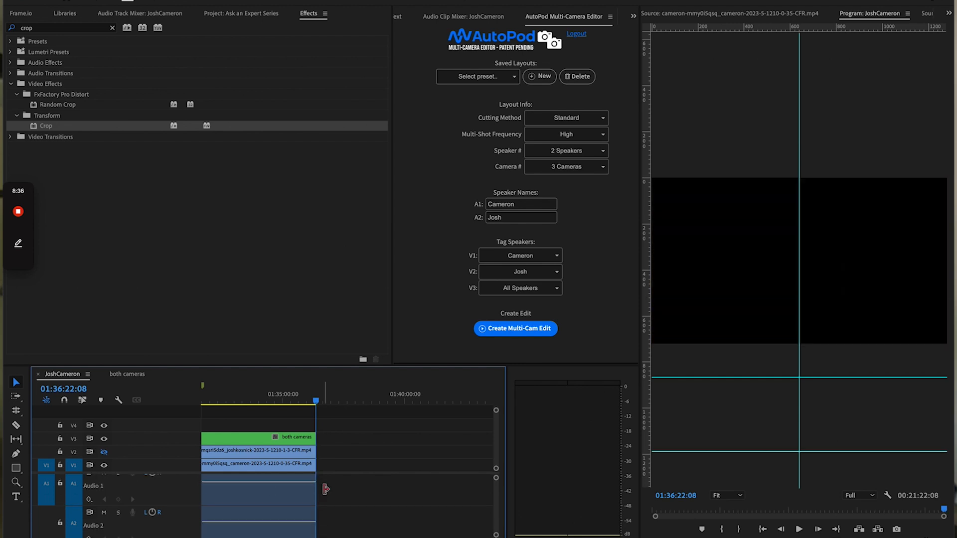
pyautogui.press('\\')
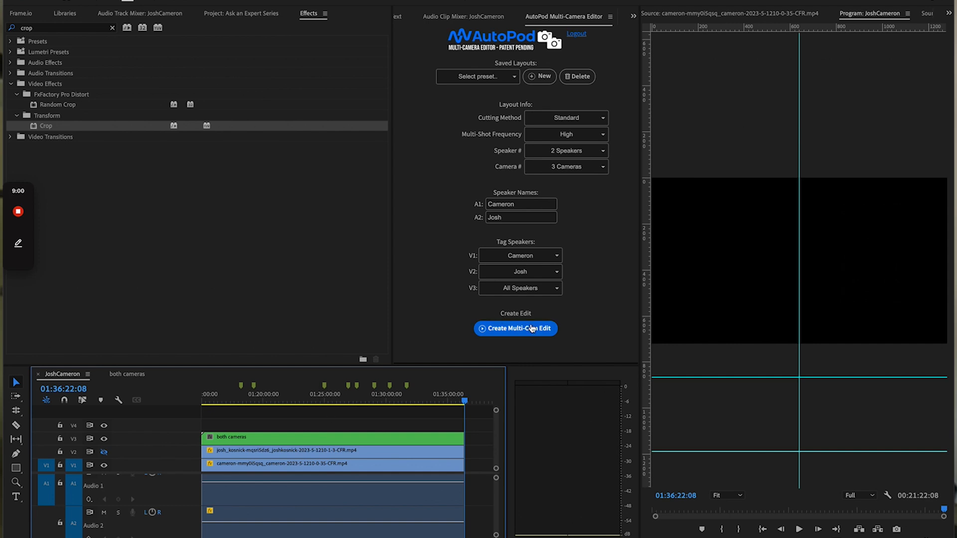
pyautogui.click(532, 328)
pyautogui.click(532, 328)
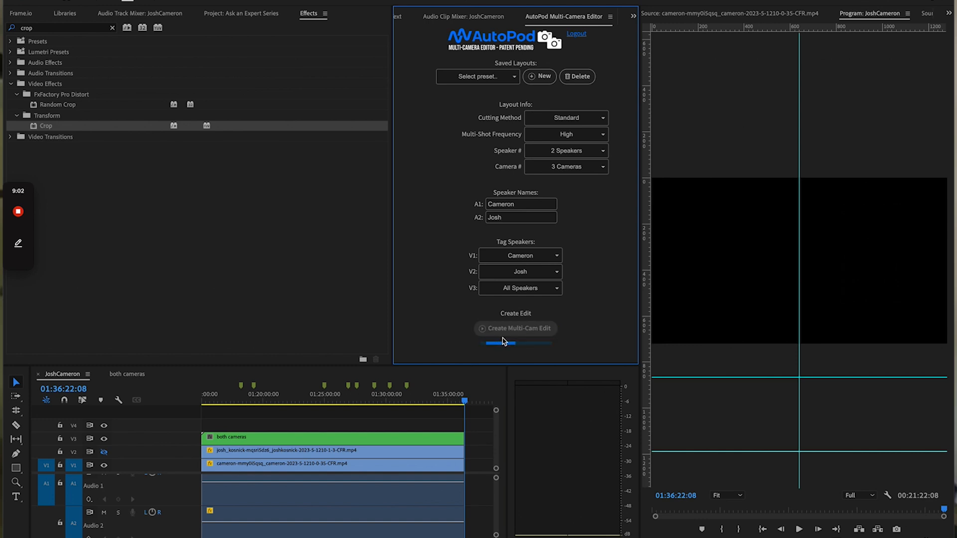